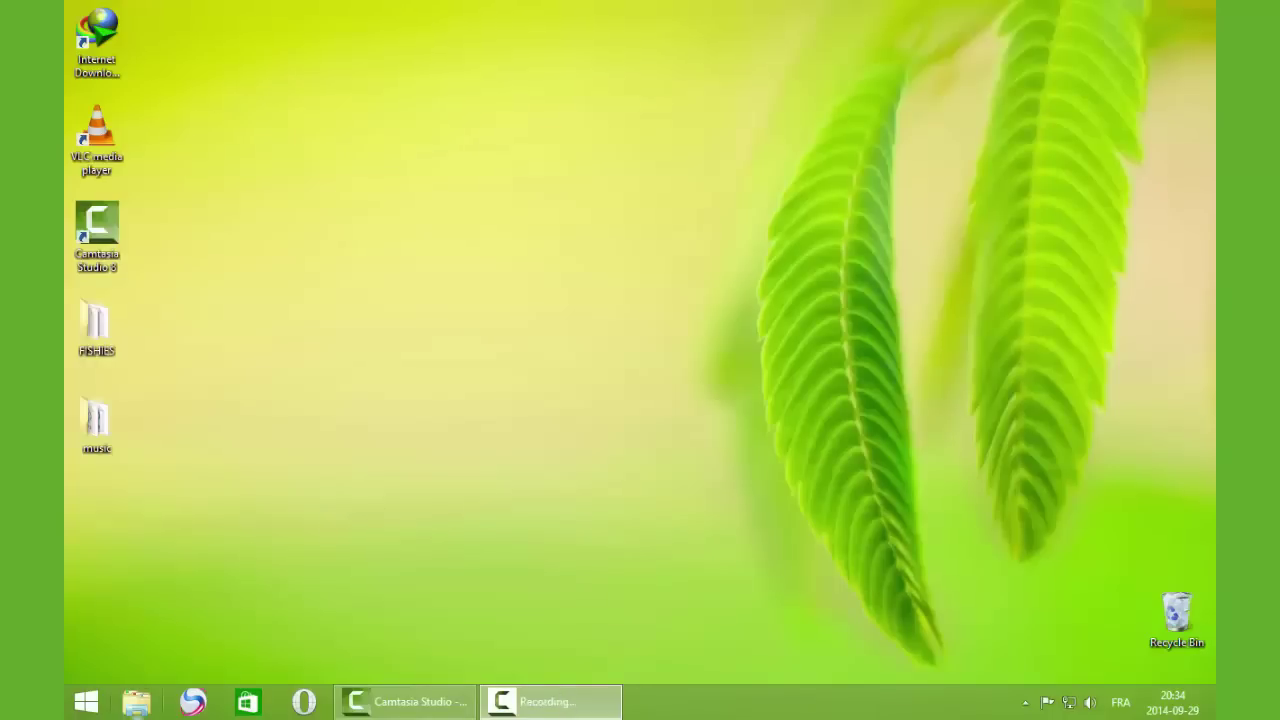
Open the Performance Options from the advanced system settings in this computer's properties
key(super+e)
click(358, 401)
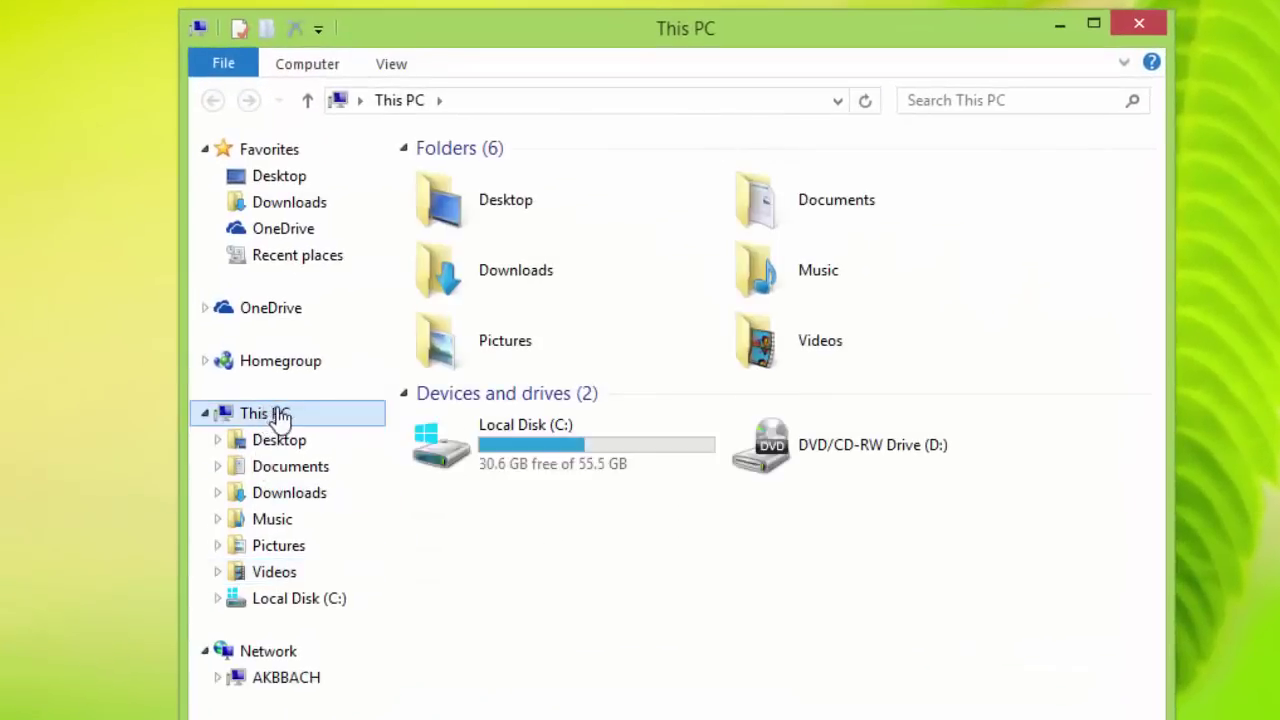
right_click(283, 416)
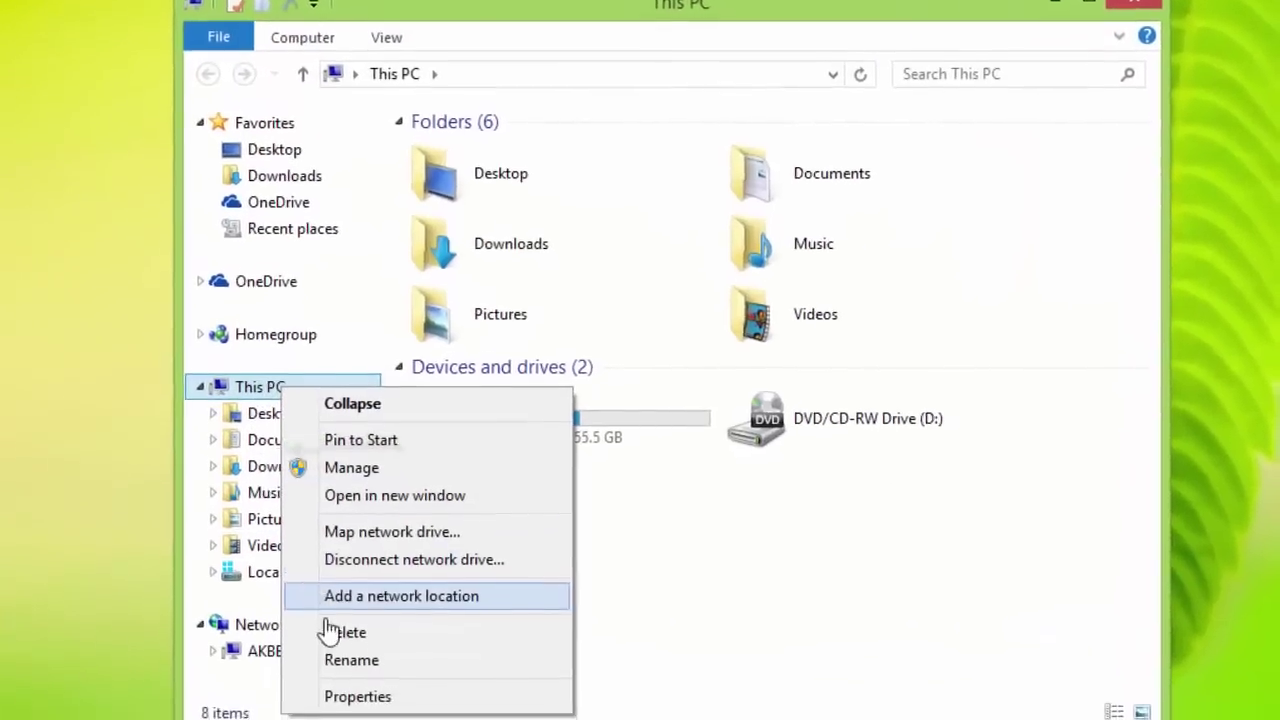
click(357, 696)
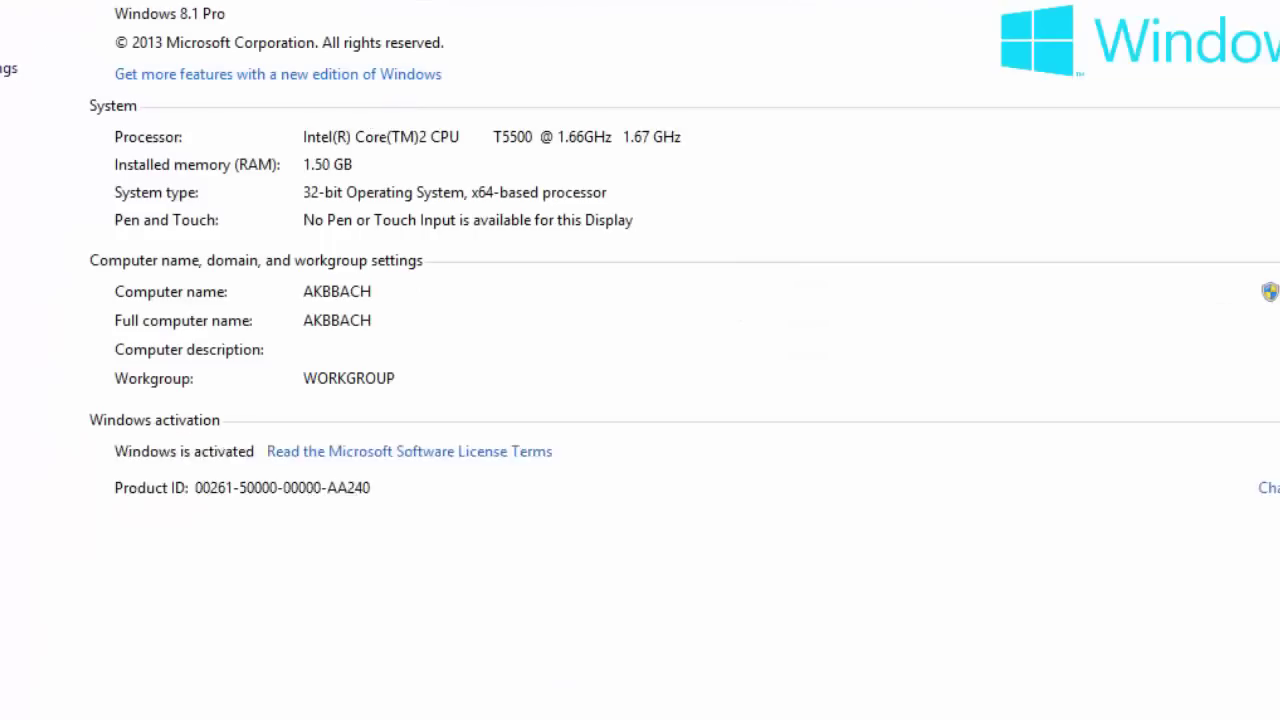
click(120, 155)
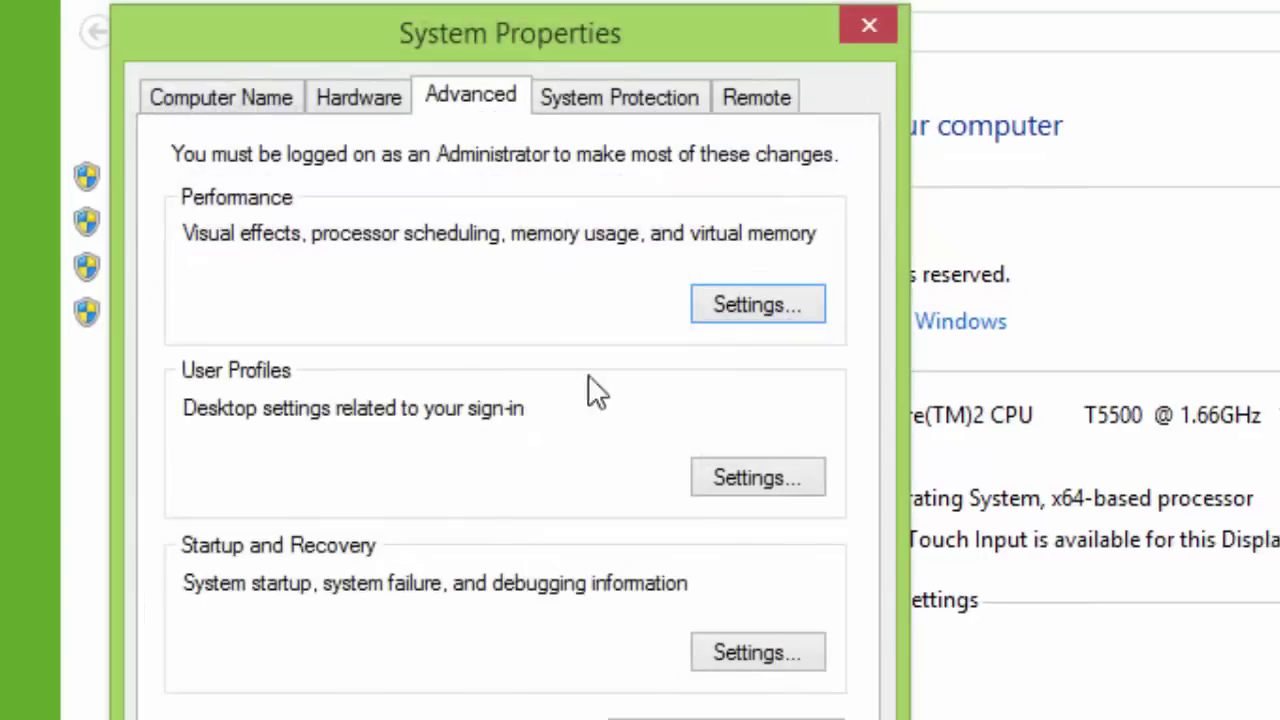
click(758, 306)
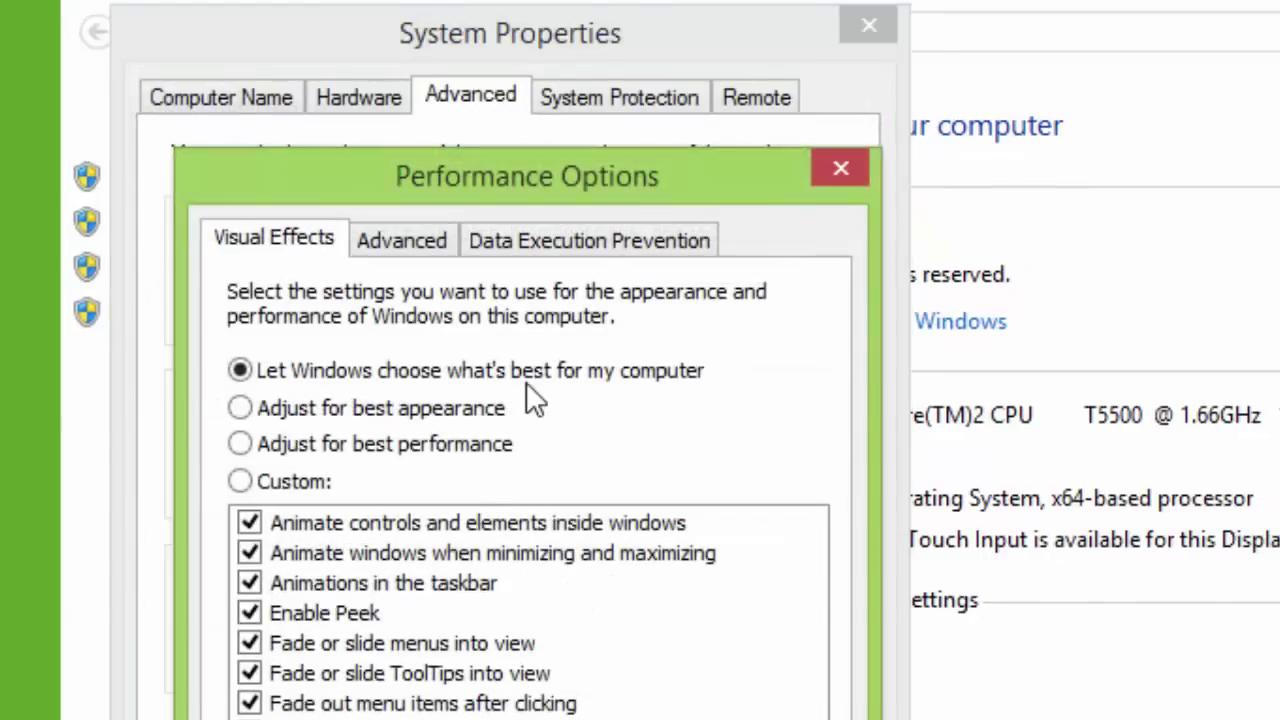
Apply the "Adjust for best performance" visual effects setting and close all the system and file windows
click(287, 444)
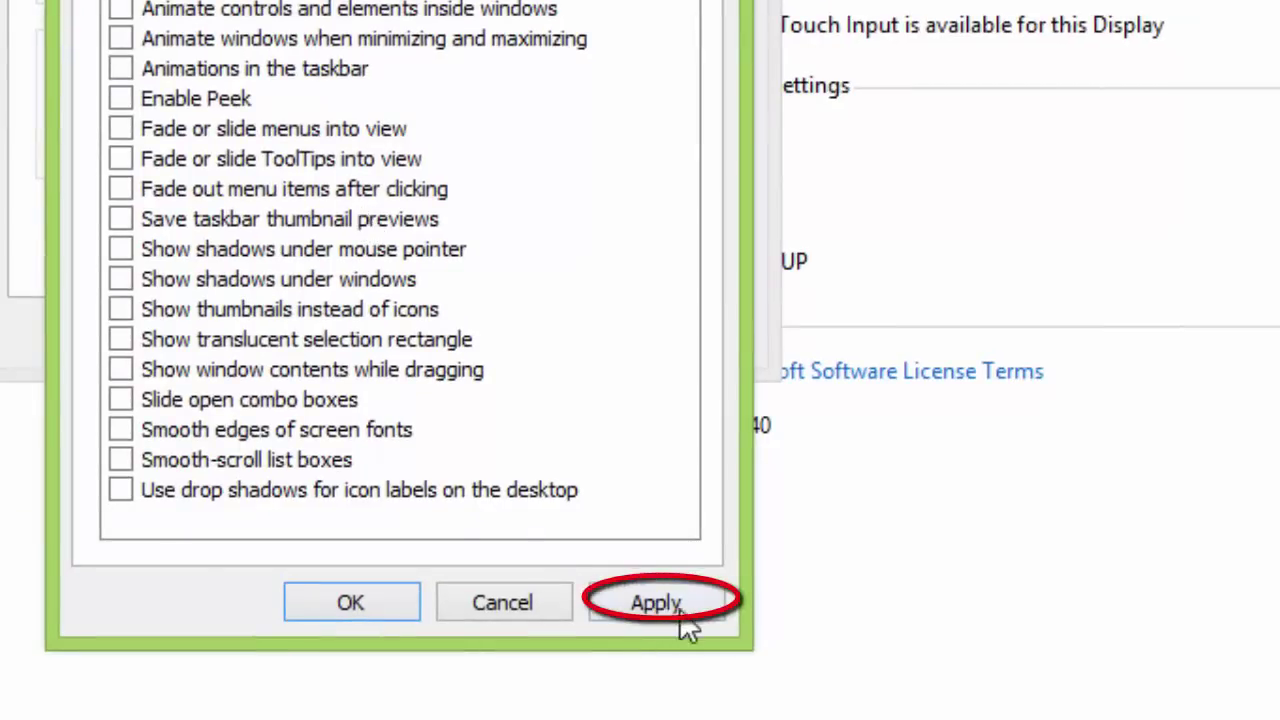
click(686, 625)
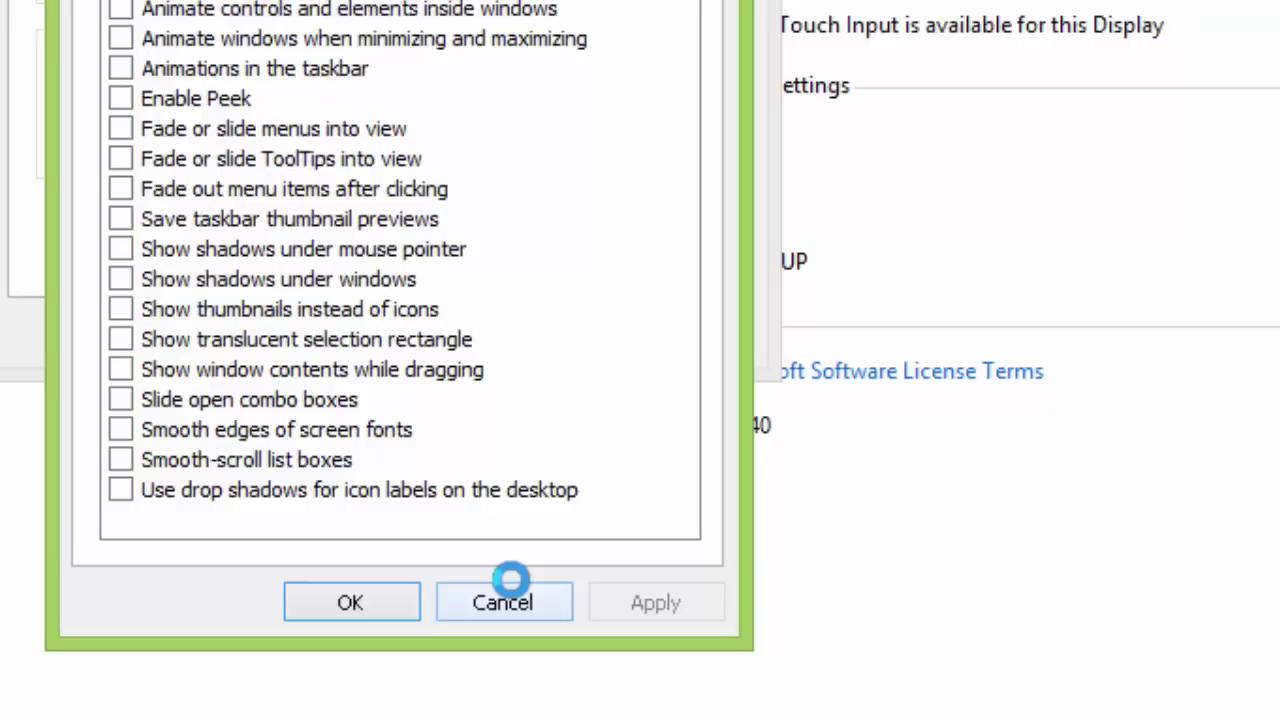
click(372, 604)
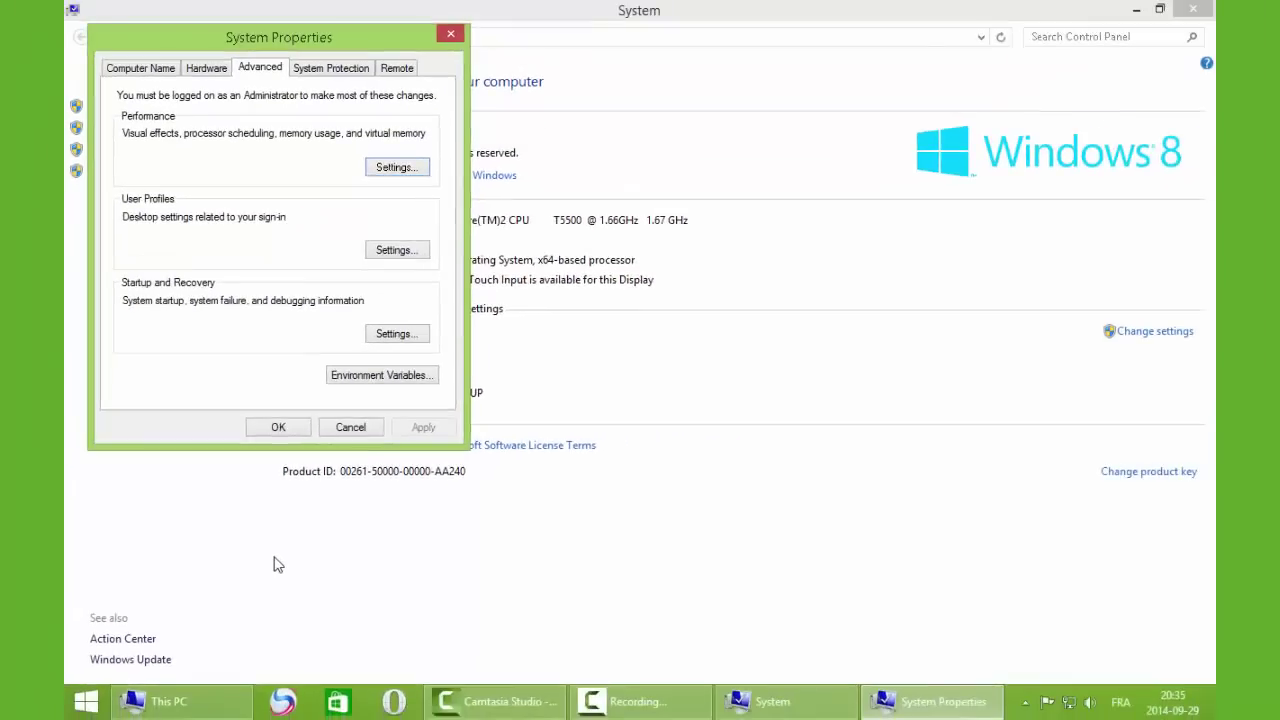
click(280, 427)
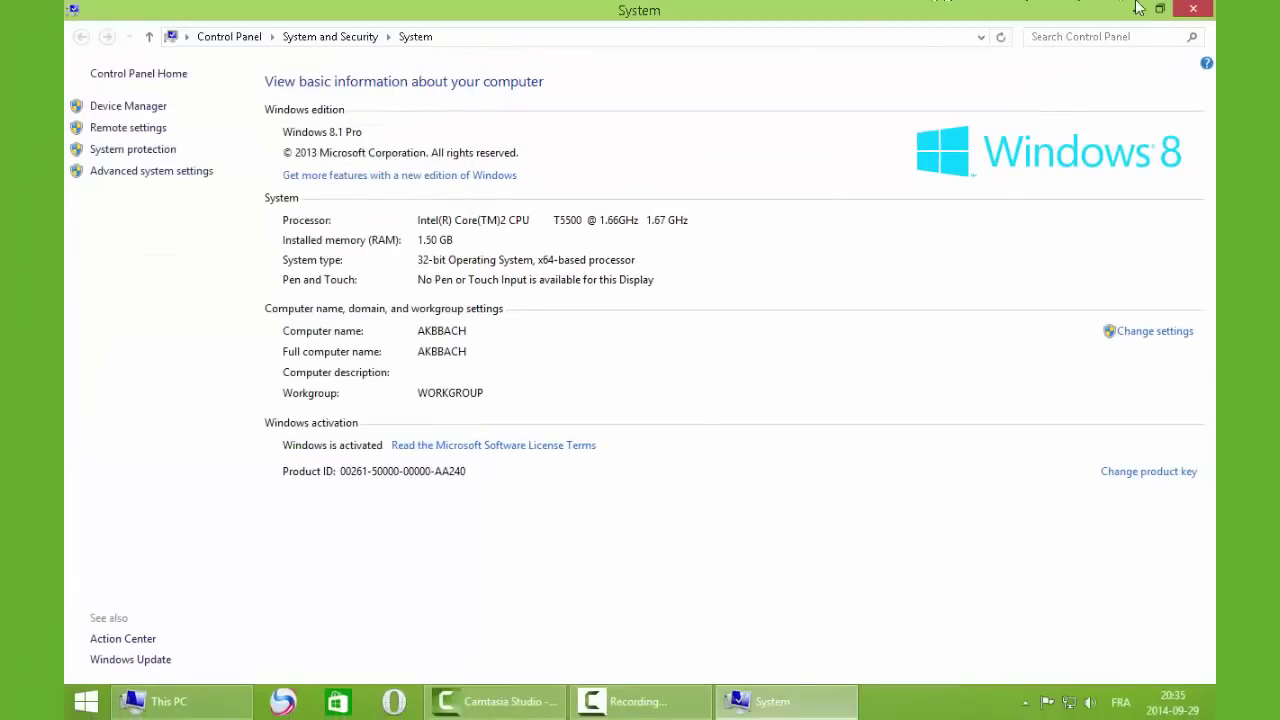
click(1193, 8)
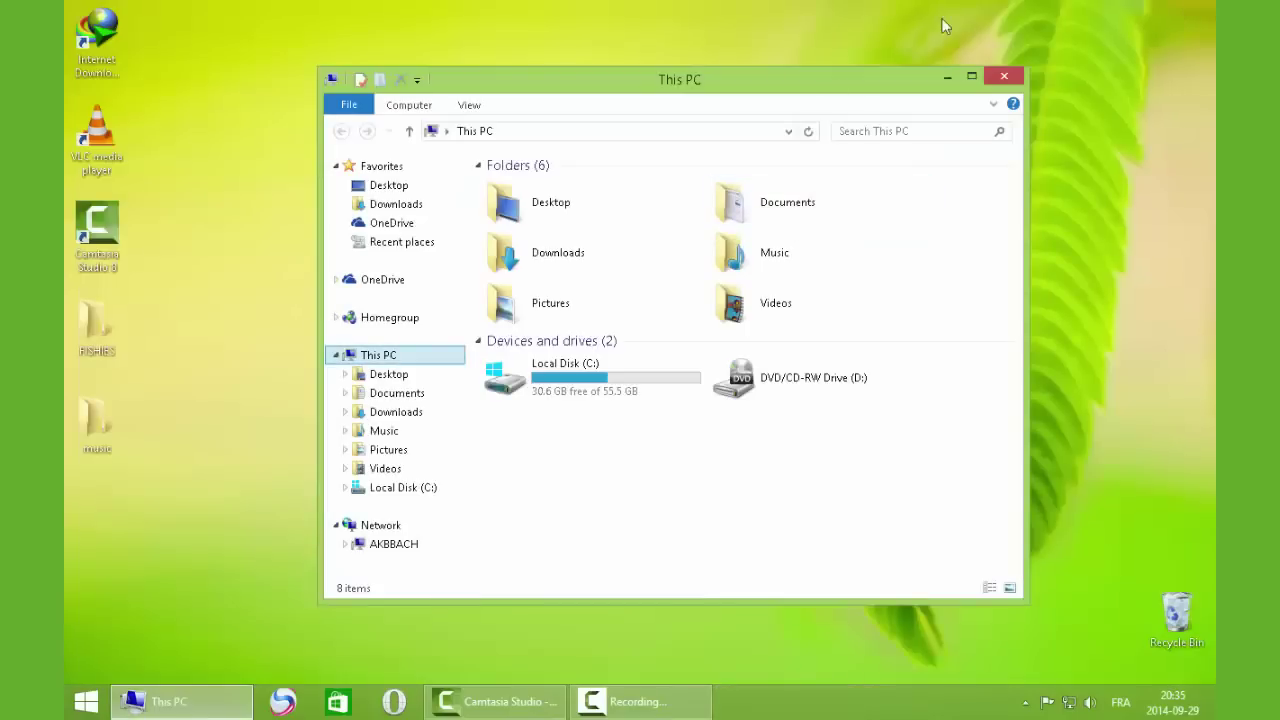
click(1005, 80)
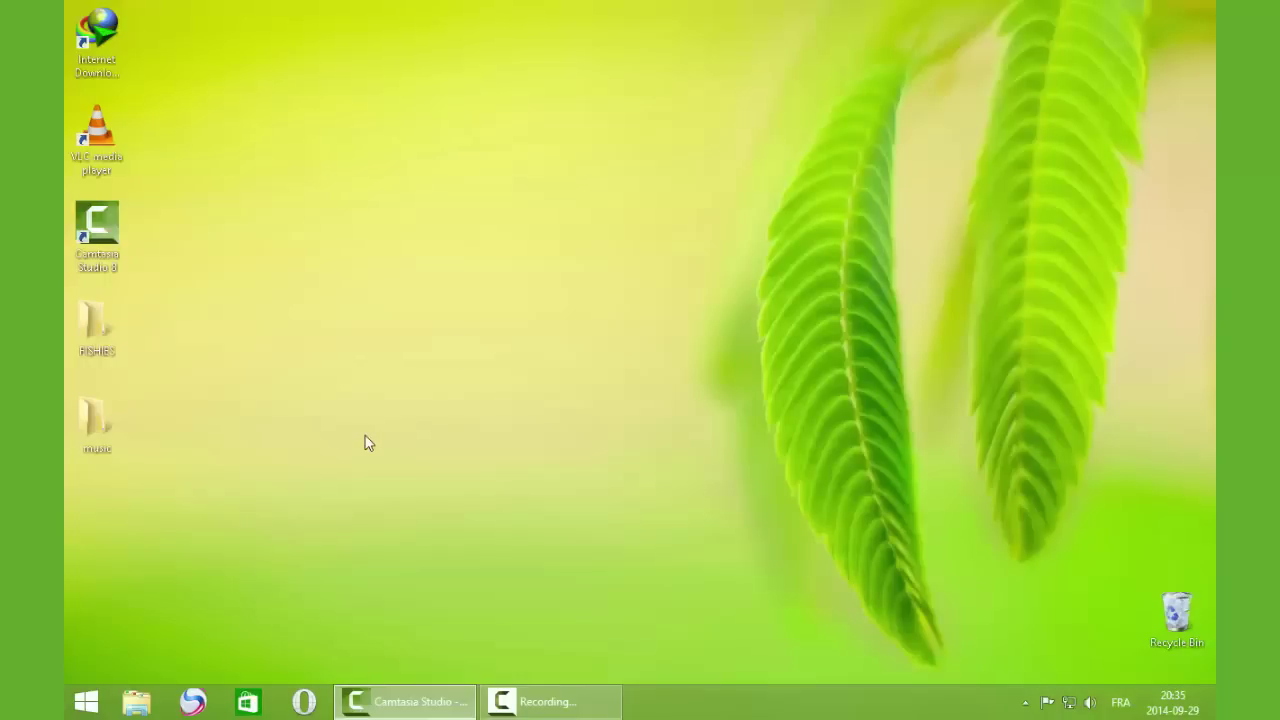
Open the Windows Temp folder by running the command temp
key(super+r)
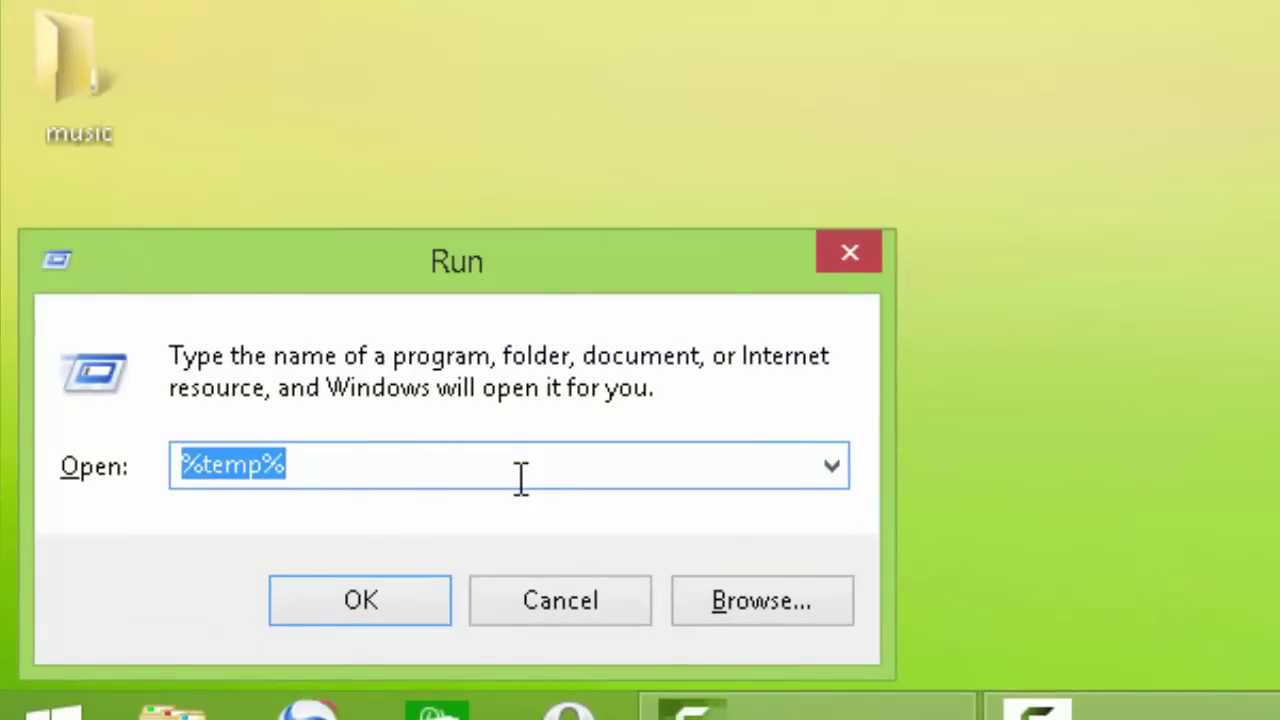
text(teù)
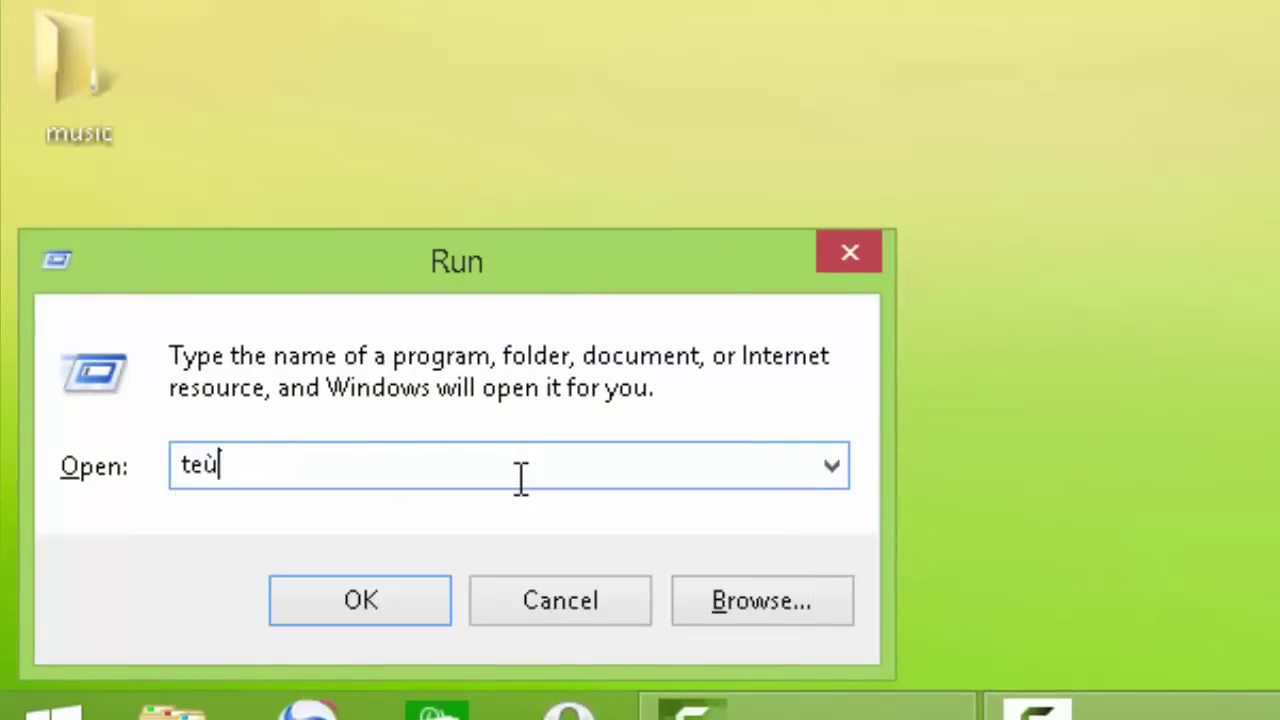
key(BackSpace)
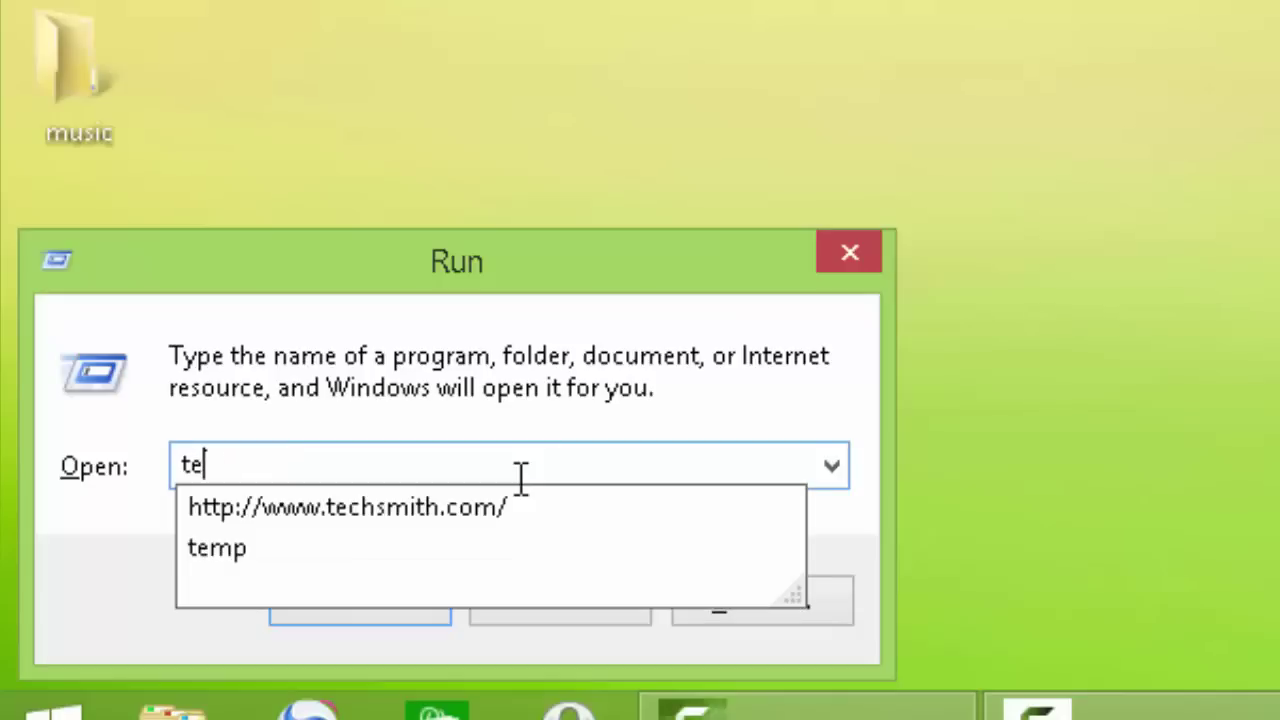
key(Down)
key(Down)
key(Return)
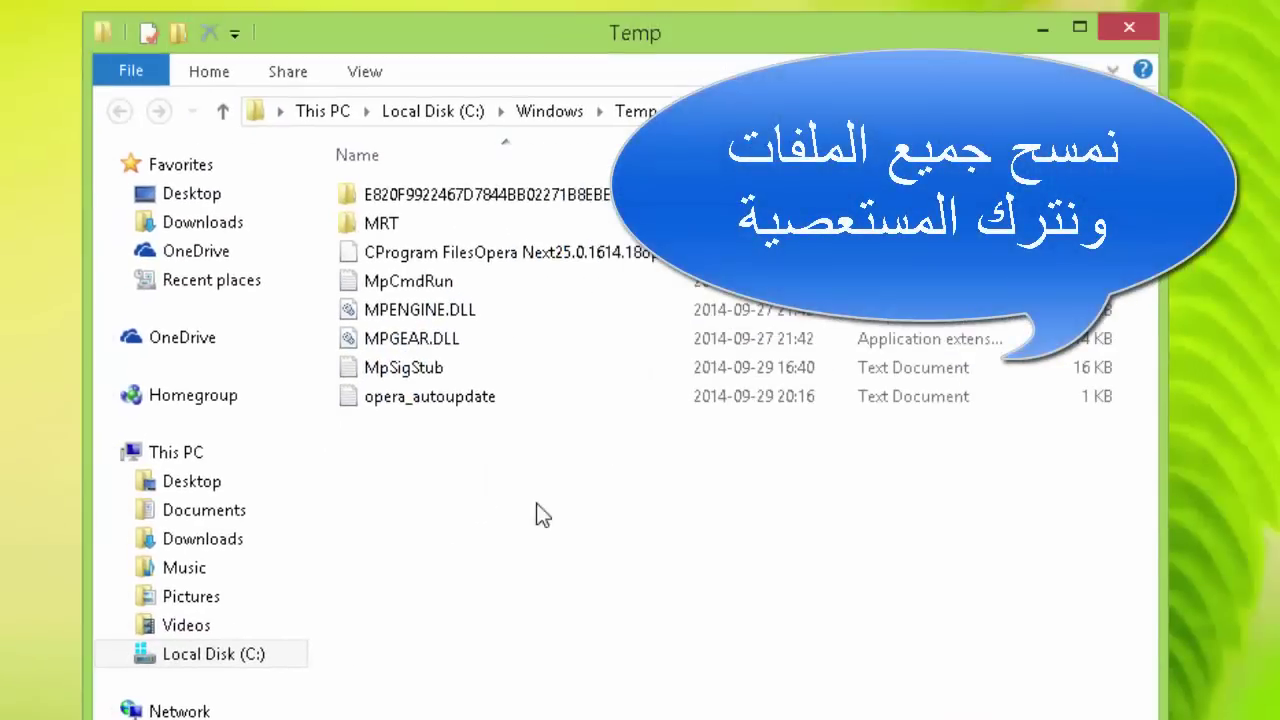
Delete all files and folders in the Windows Temp folder and close its window
drag(450, 444, 394, 192)
right_click(394, 192)
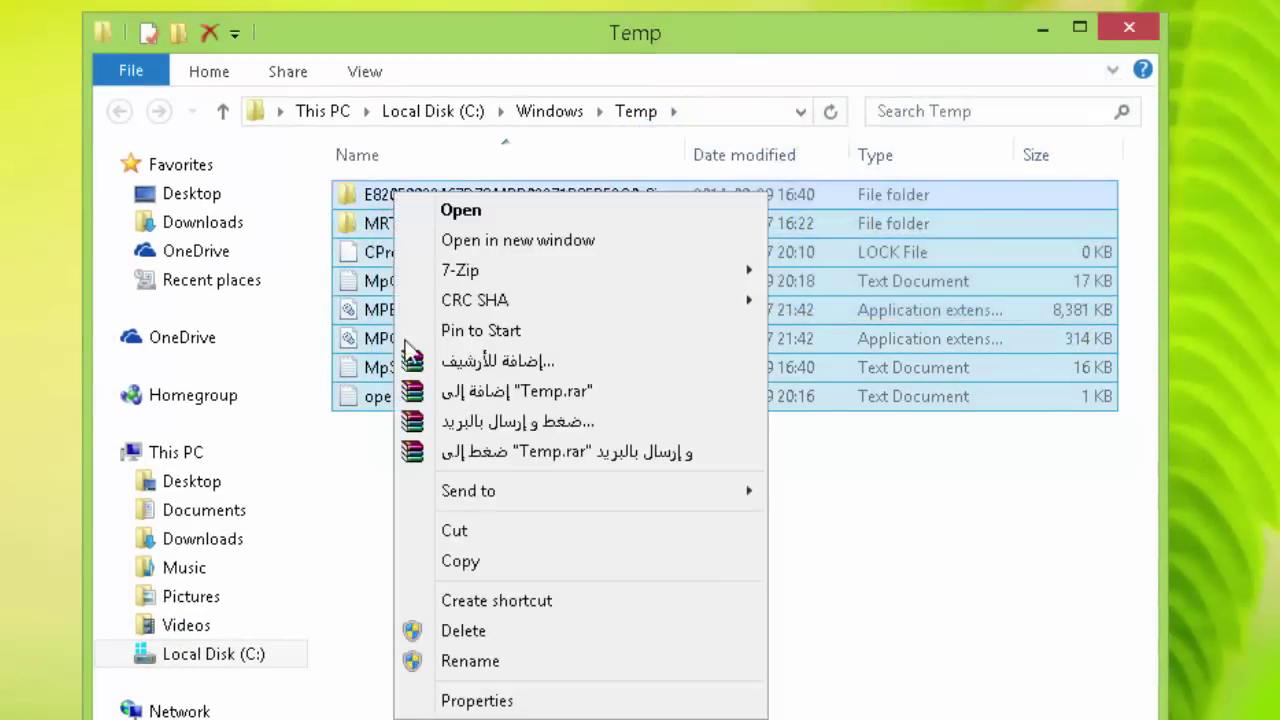
click(453, 628)
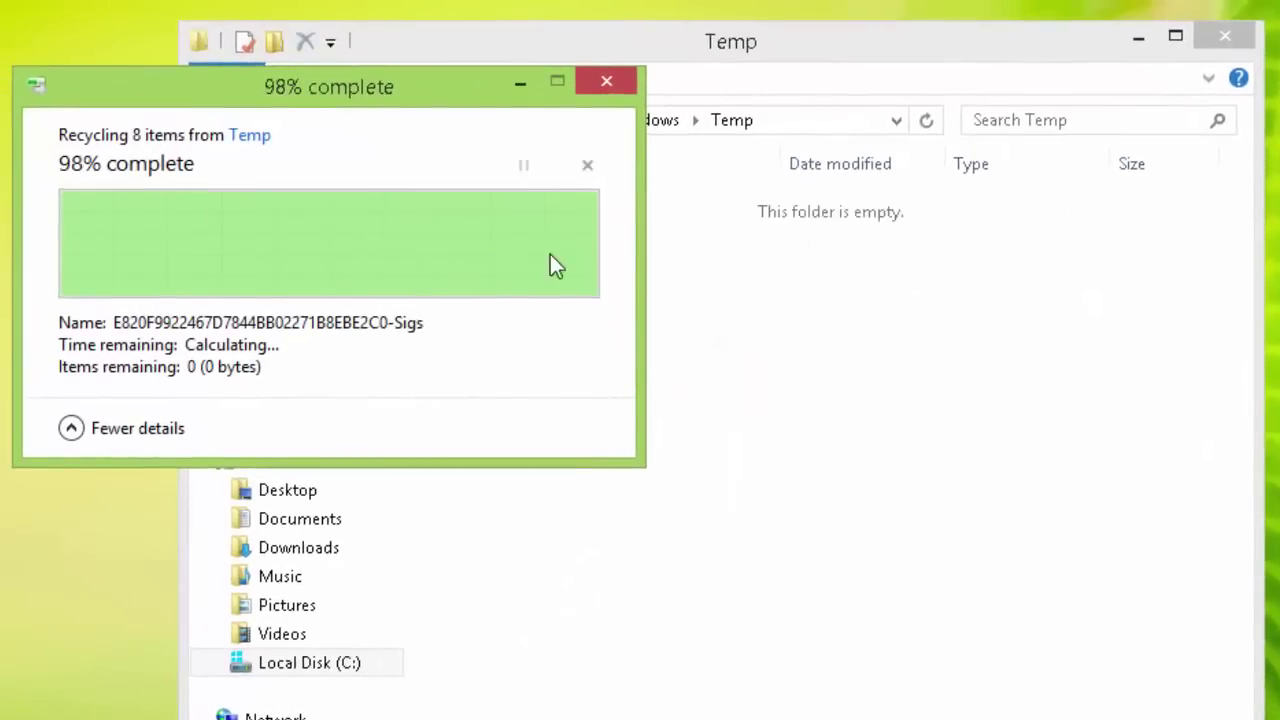
key(alt+F4)
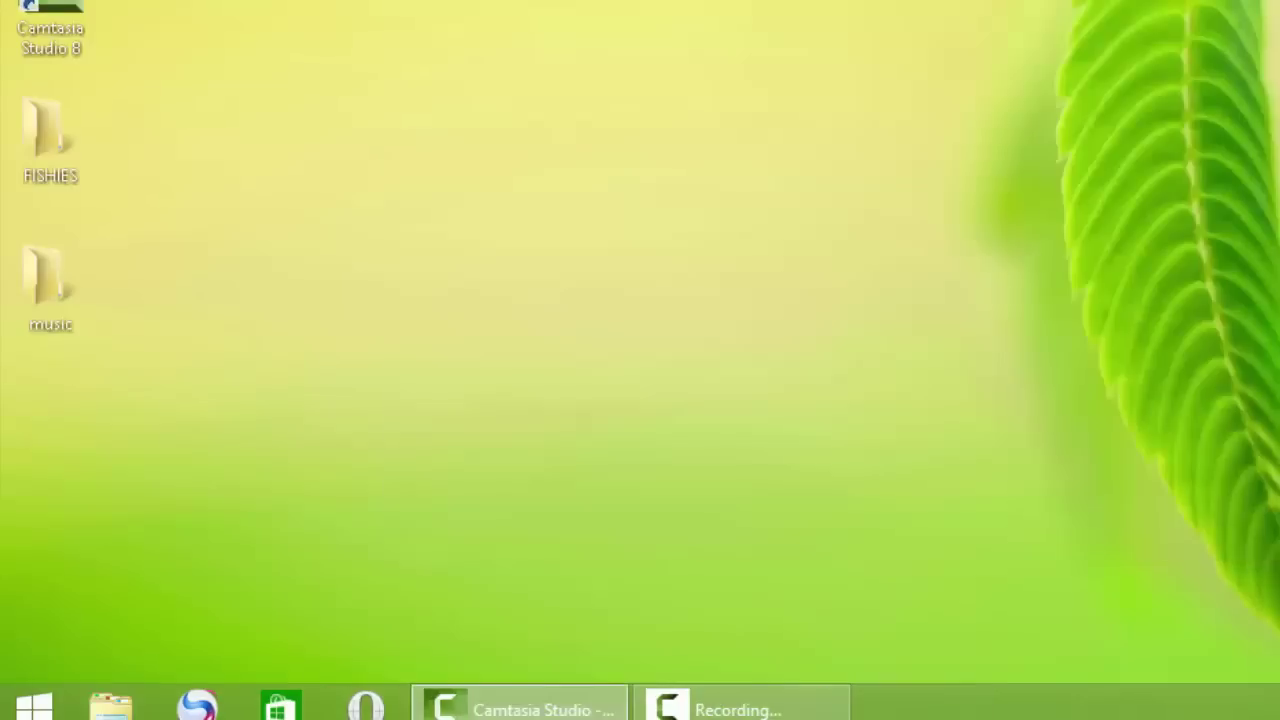
Open the user's local Temp folder by running the command %temp%
key(super+r)
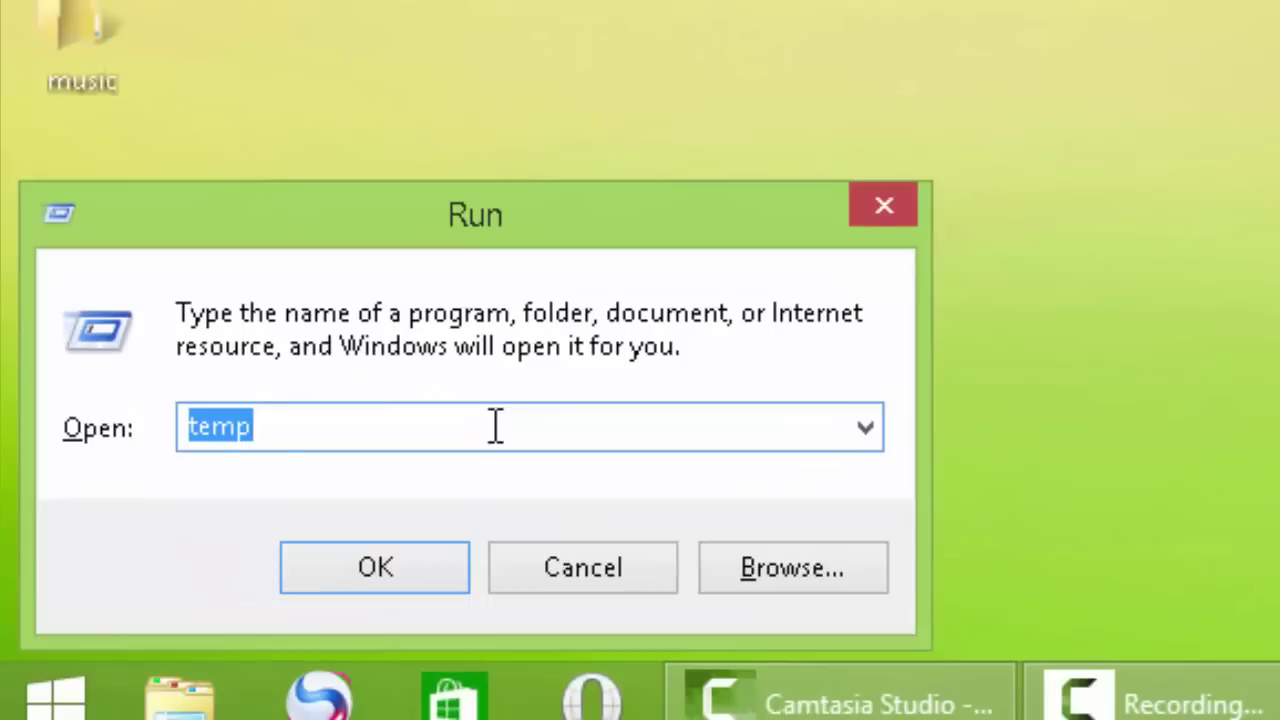
text(%t)
key(Down)
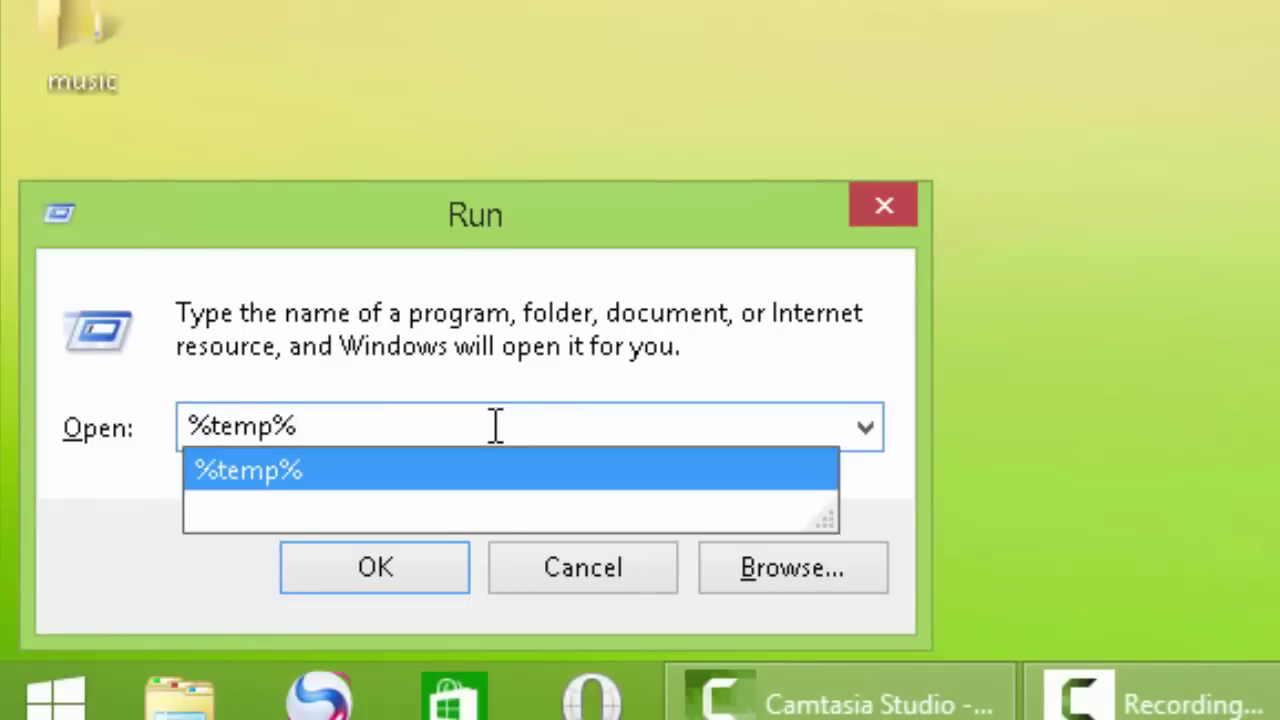
key(Return)
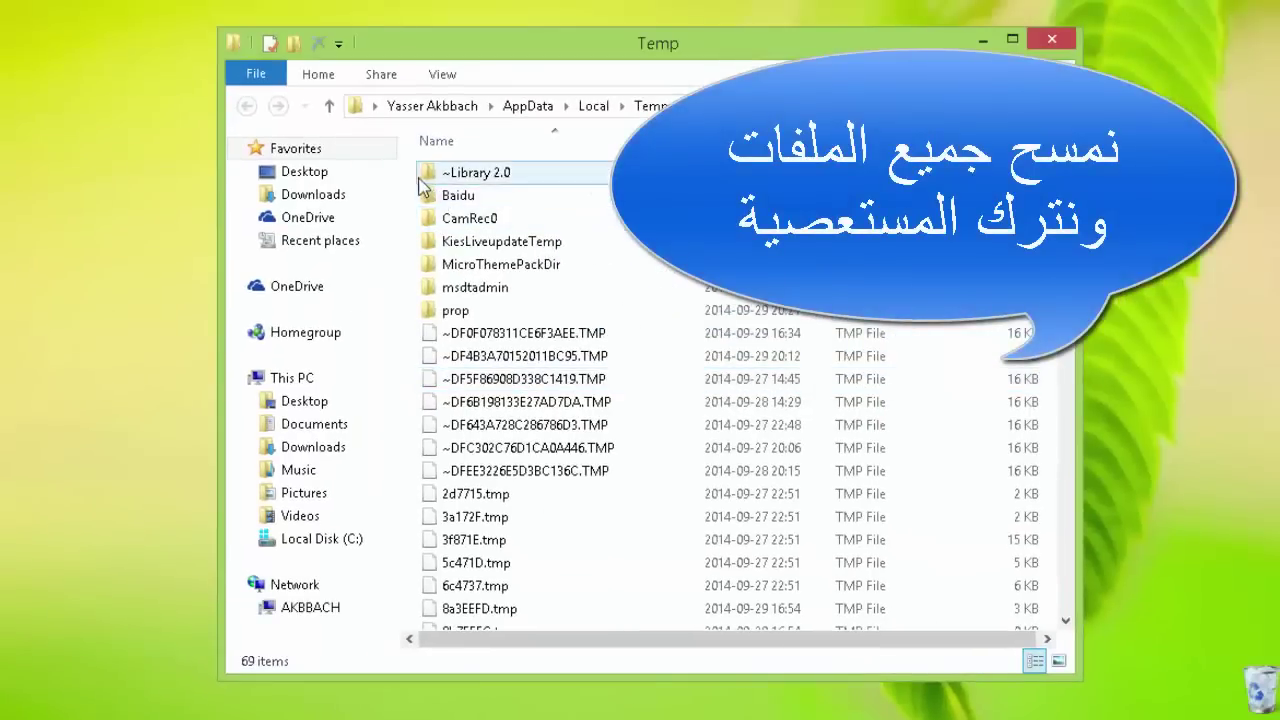
Delete all items in the user's Temp folder, leaving those in use such as CamRec0, and close the window
drag(418, 180, 560, 590)
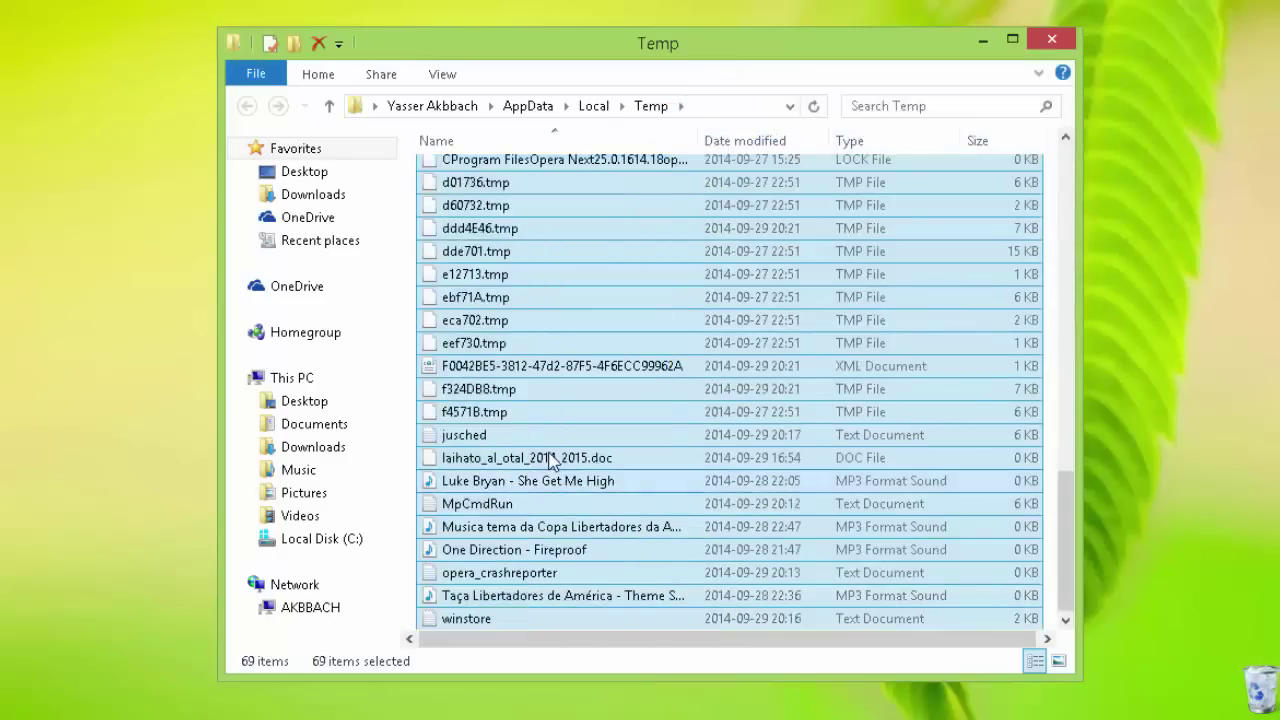
right_click(550, 460)
click(590, 382)
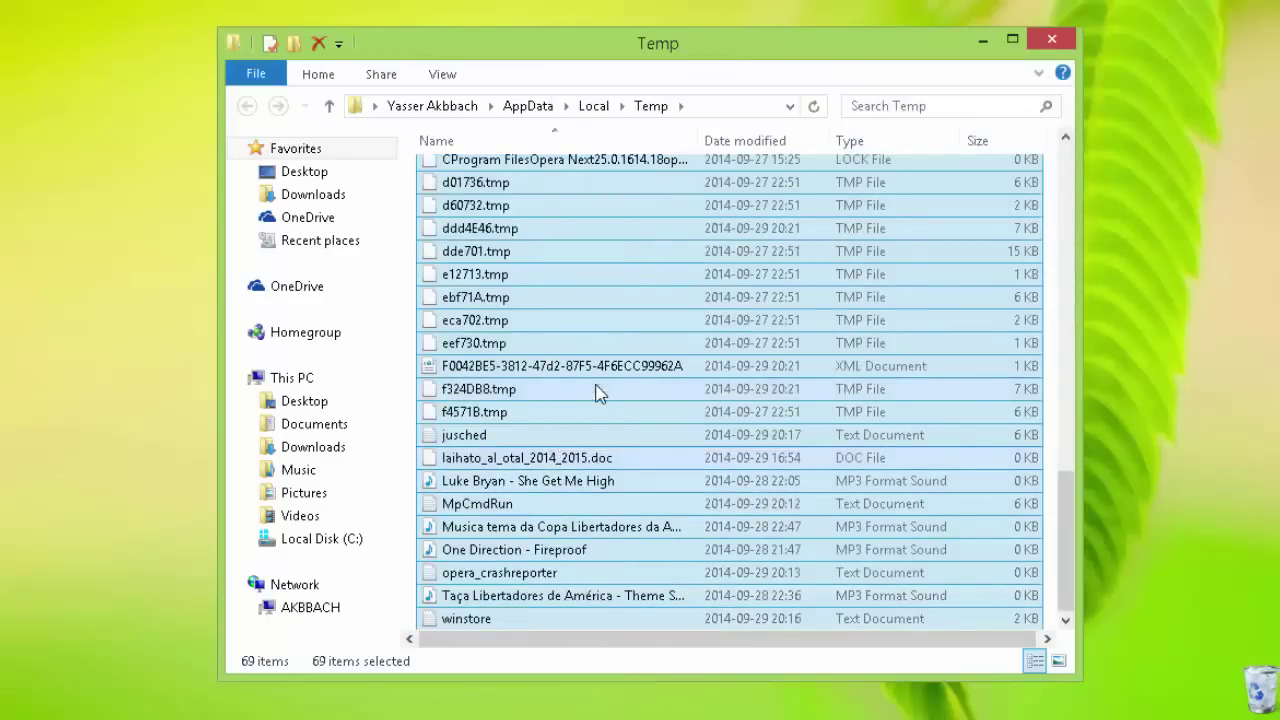
click(551, 266)
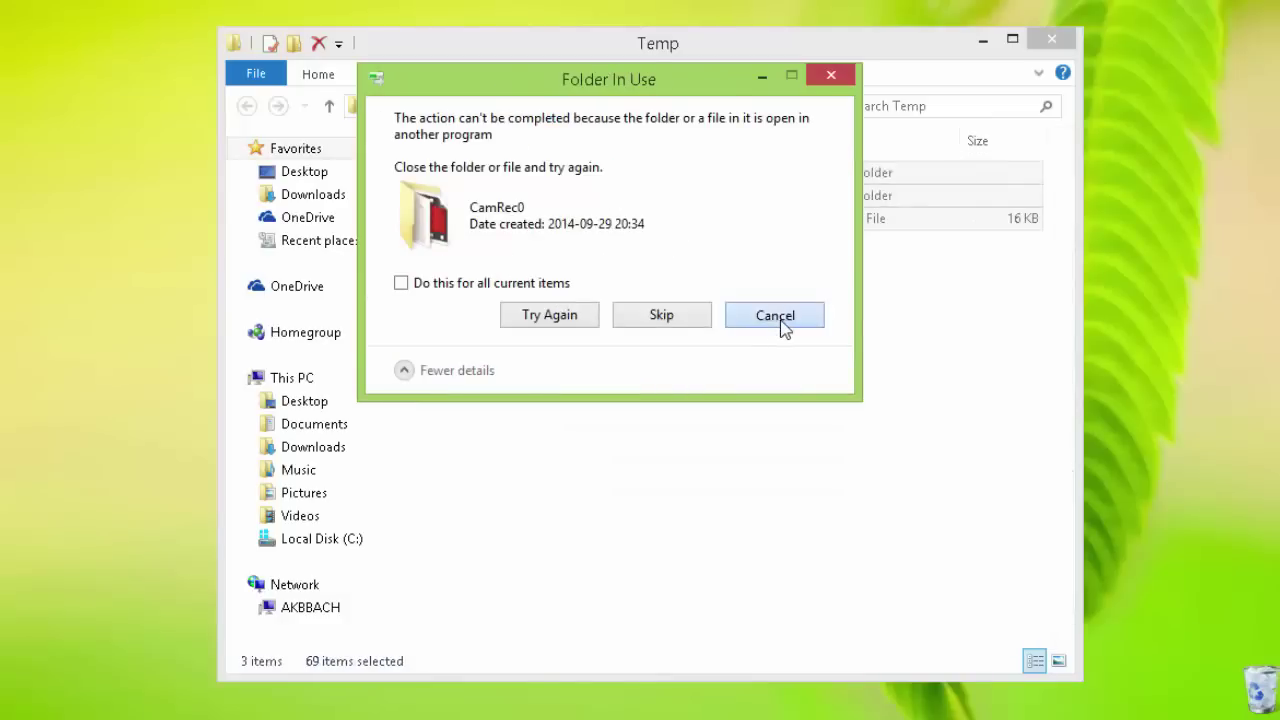
click(778, 318)
click(1052, 42)
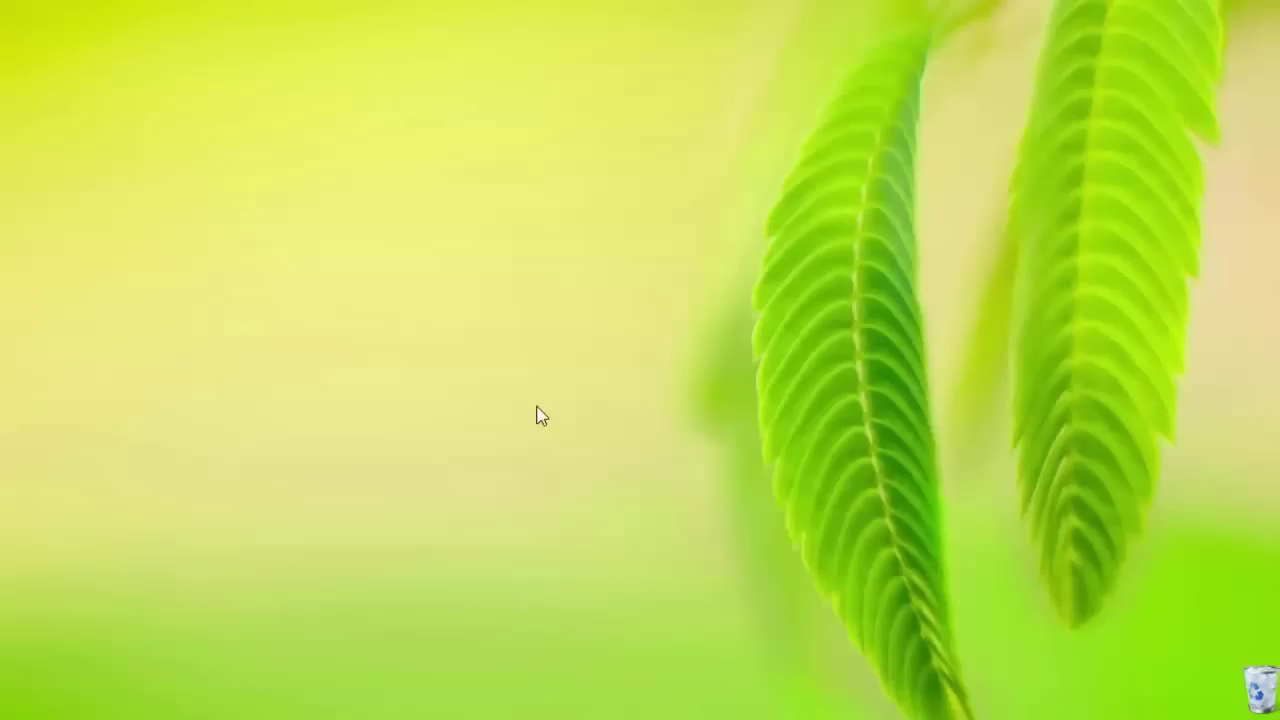
Open the Windows Prefetch folder by running the command prefetch and grant permanent access to it
key(super+r)
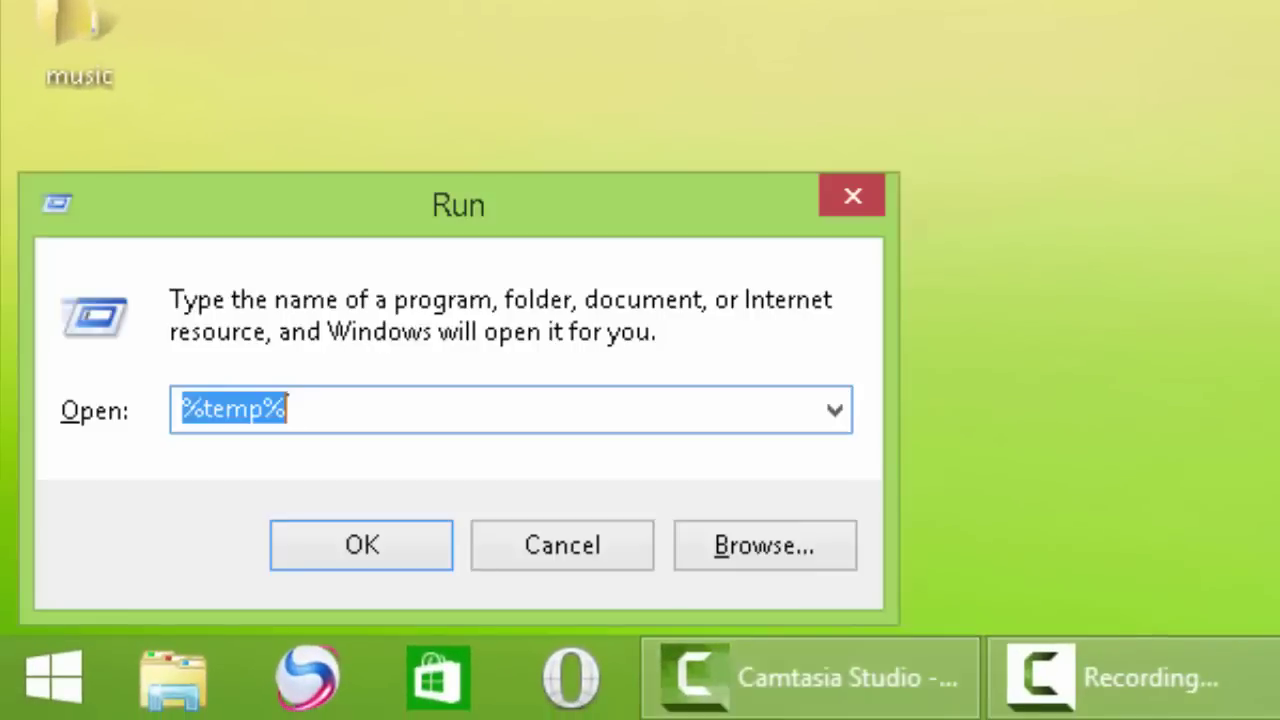
text(pre)
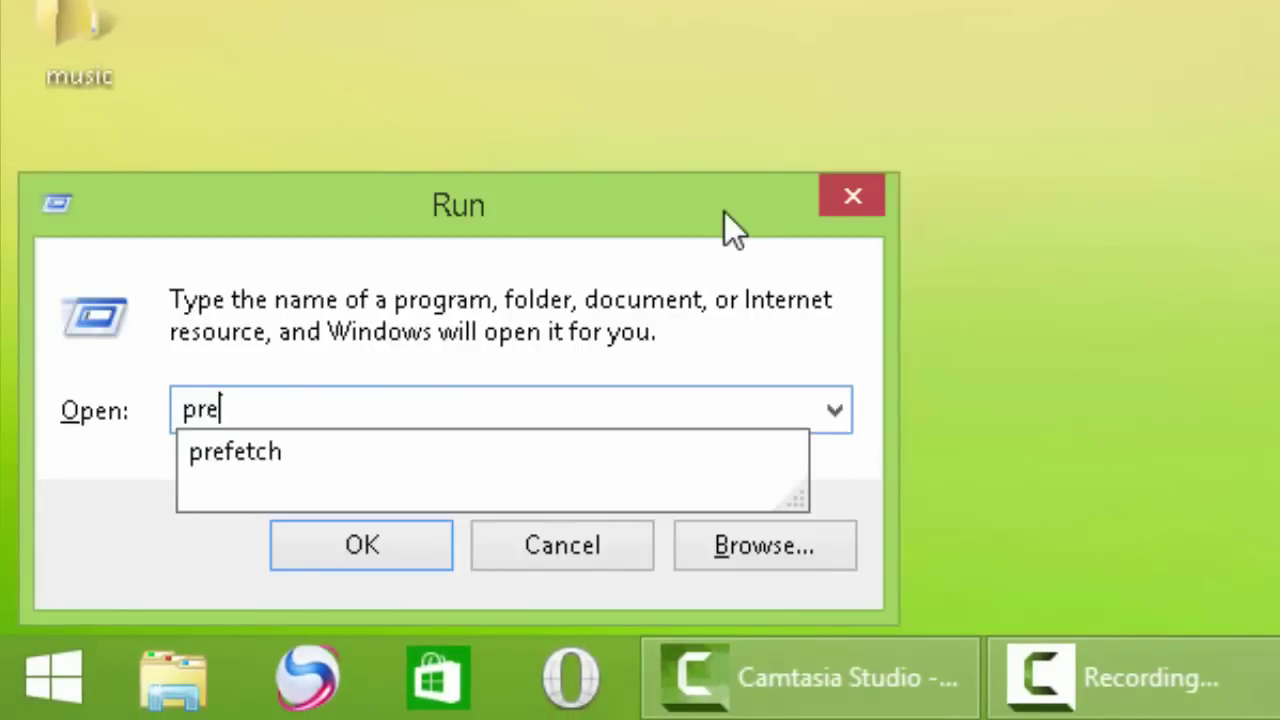
key(Down)
key(Return)
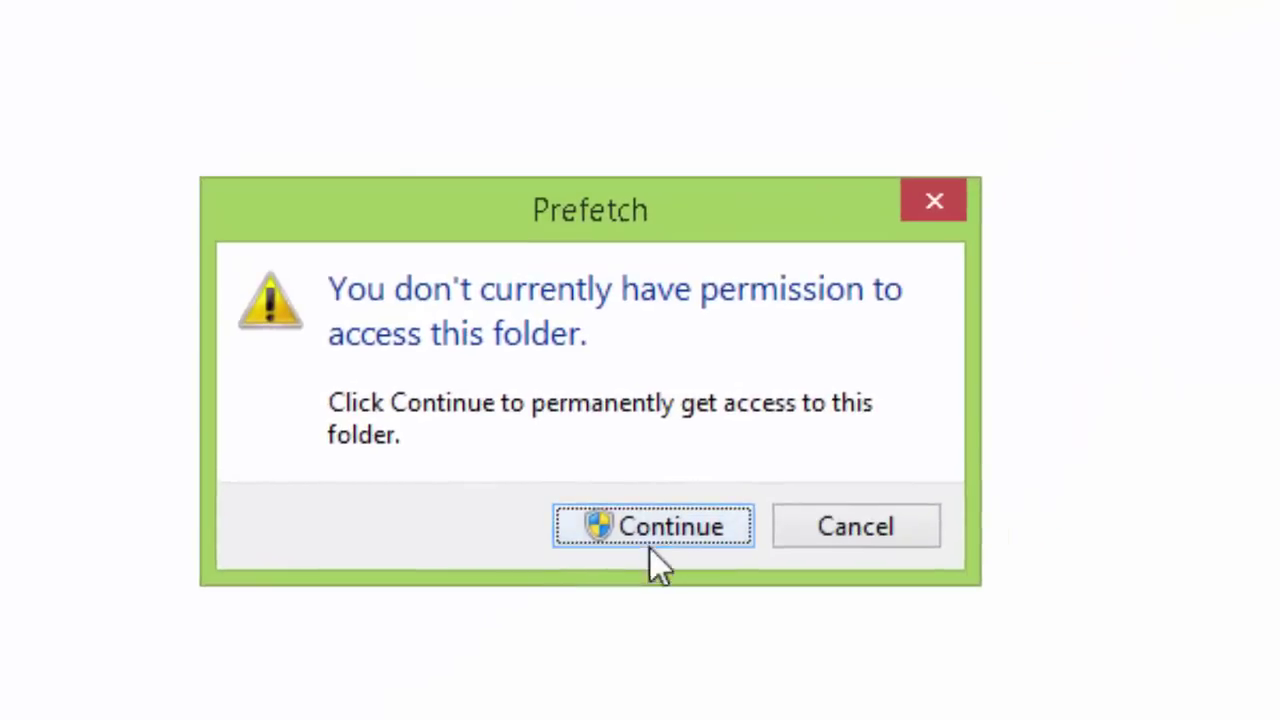
click(651, 544)
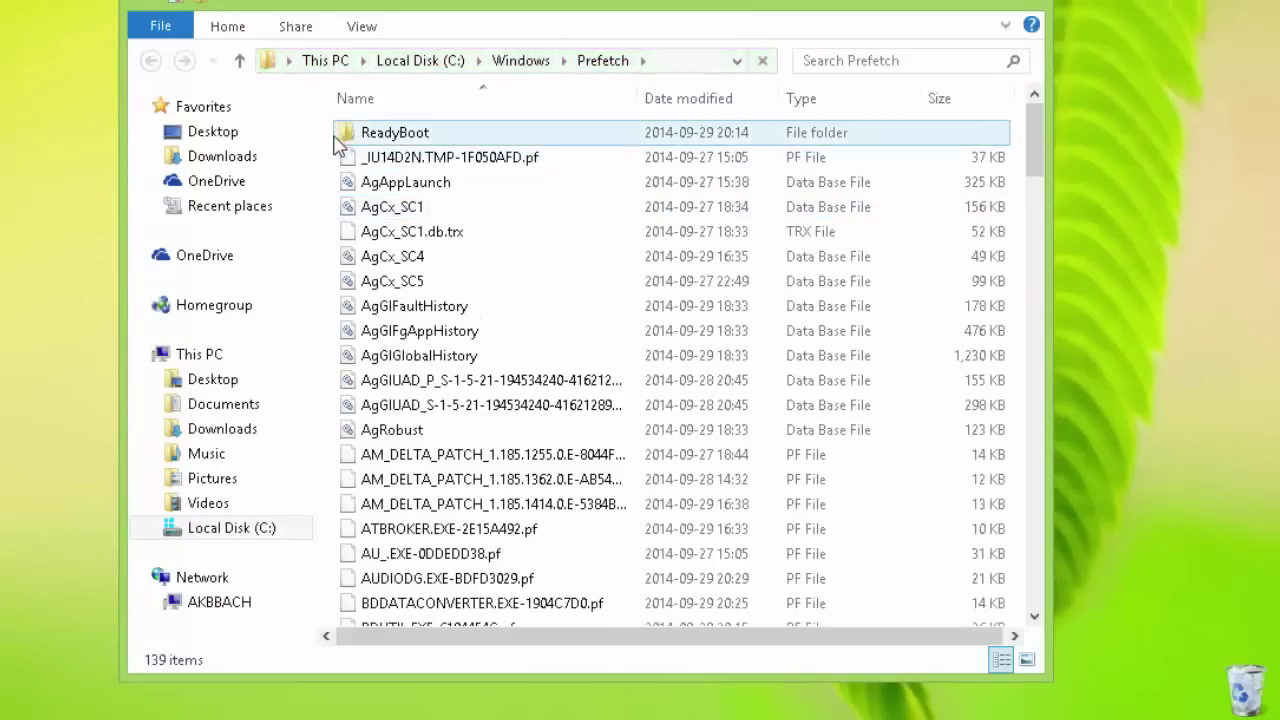
Delete all listed files and folders in the Prefetch folder
drag(323, 131, 571, 600)
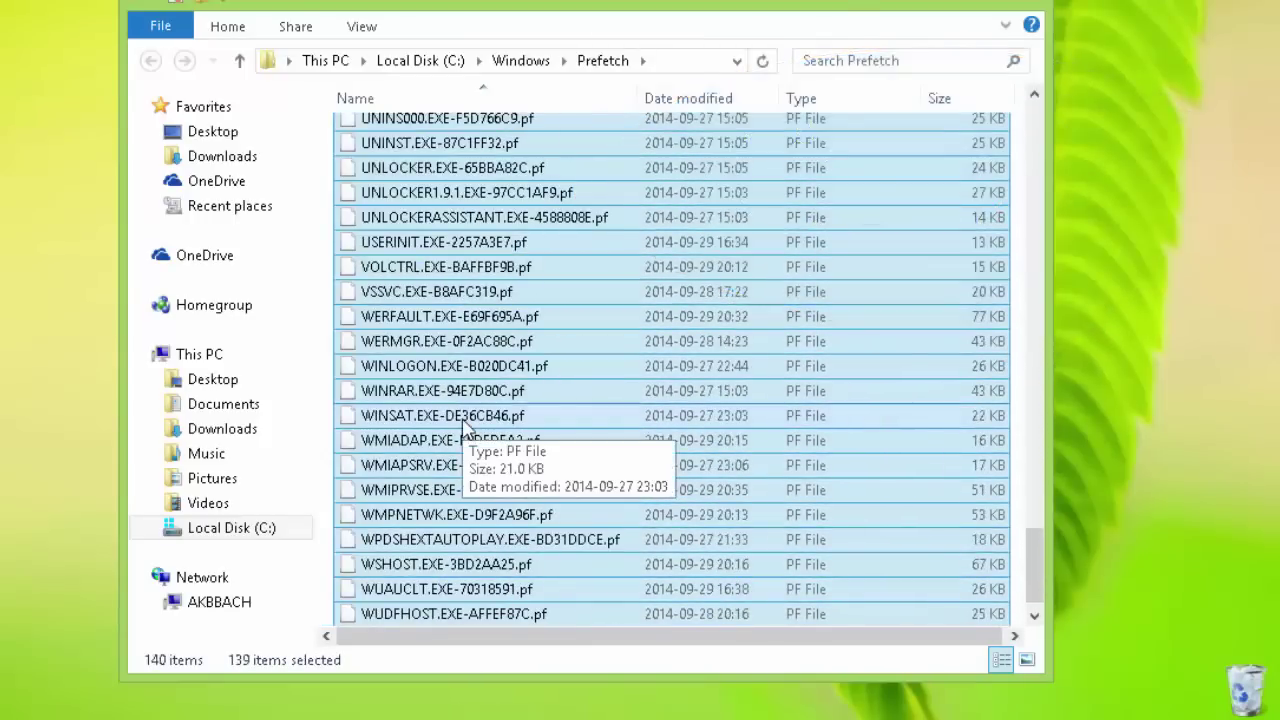
right_click(428, 393)
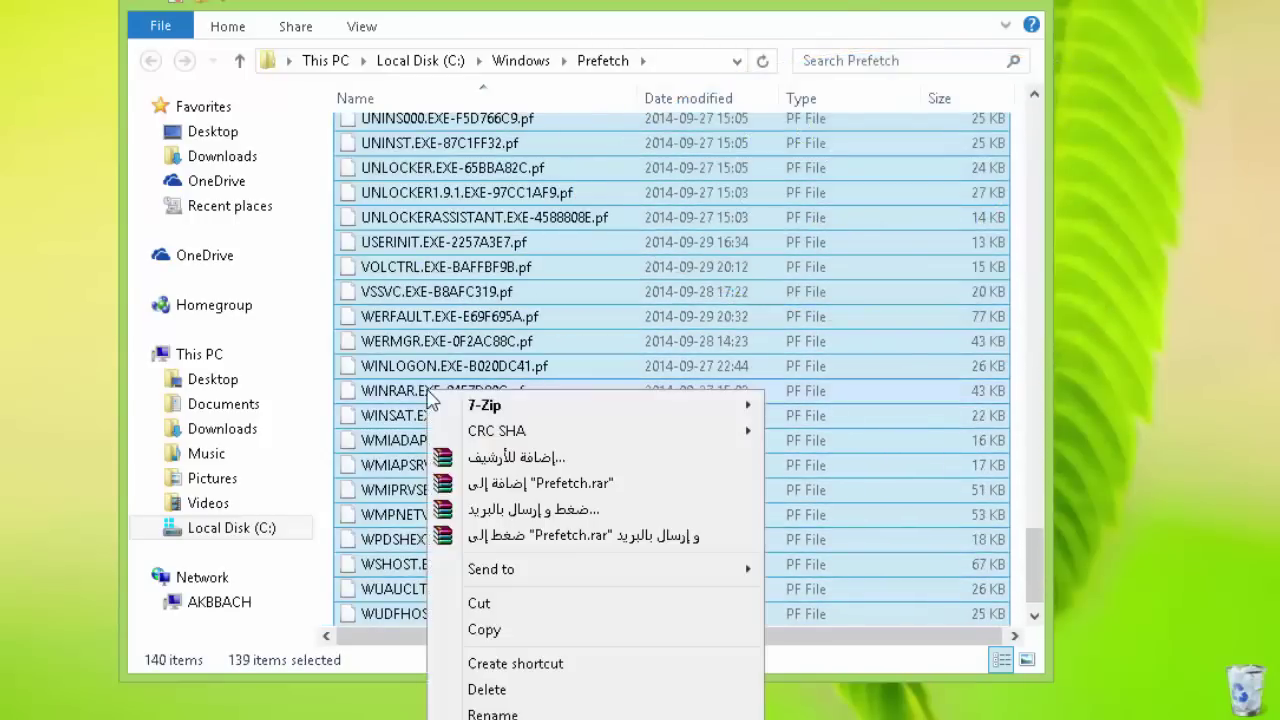
click(519, 696)
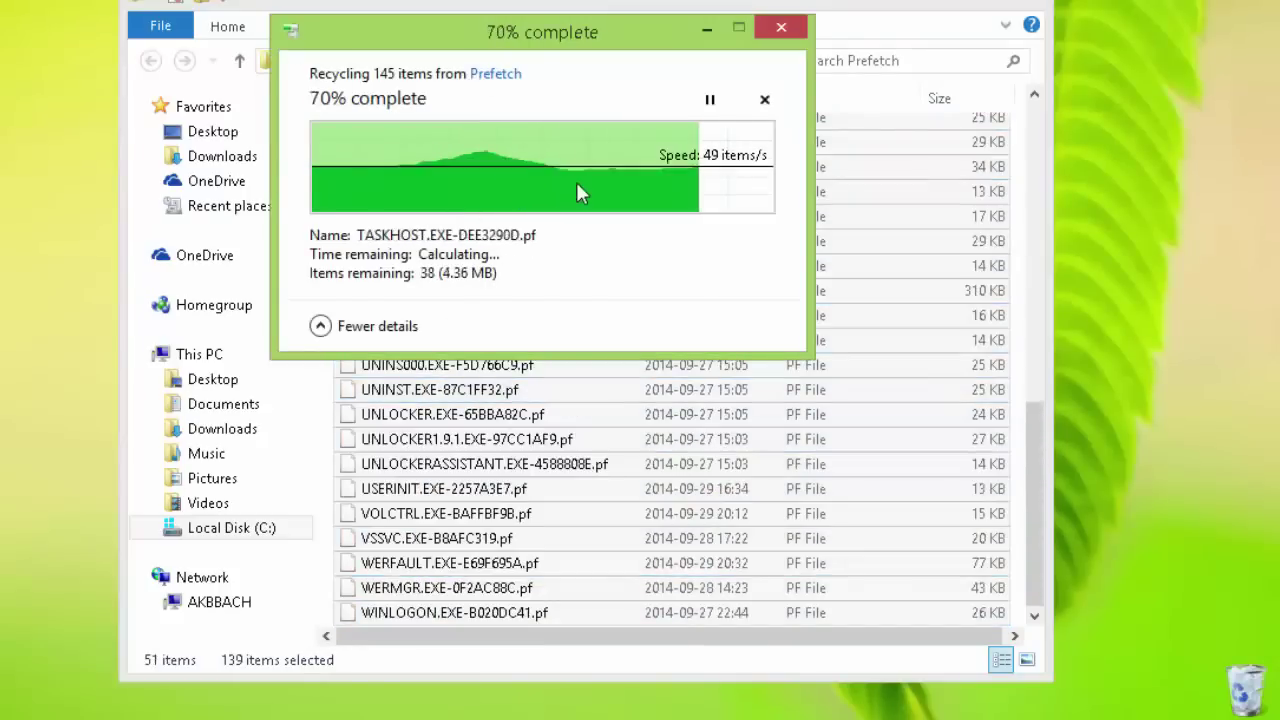
Delete the leftover DLLHOST.EXE-824949B9.pf file from the Prefetch folder and close the window
right_click(555, 137)
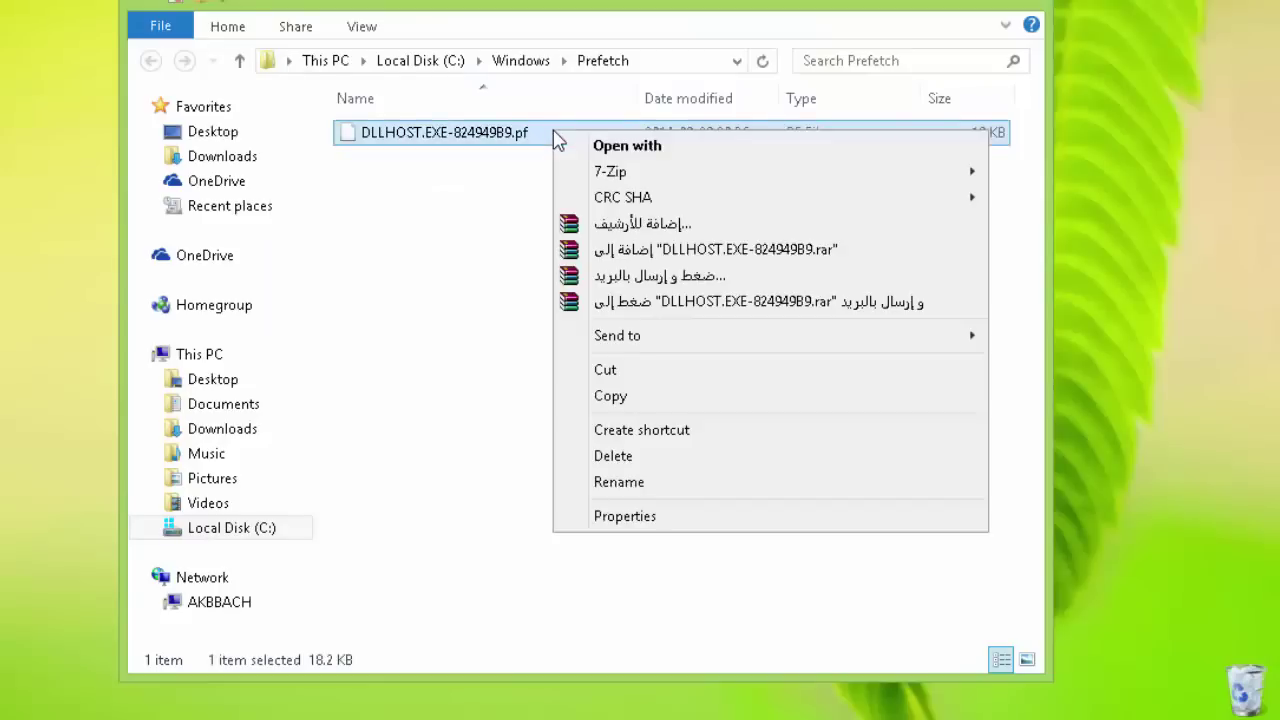
click(605, 456)
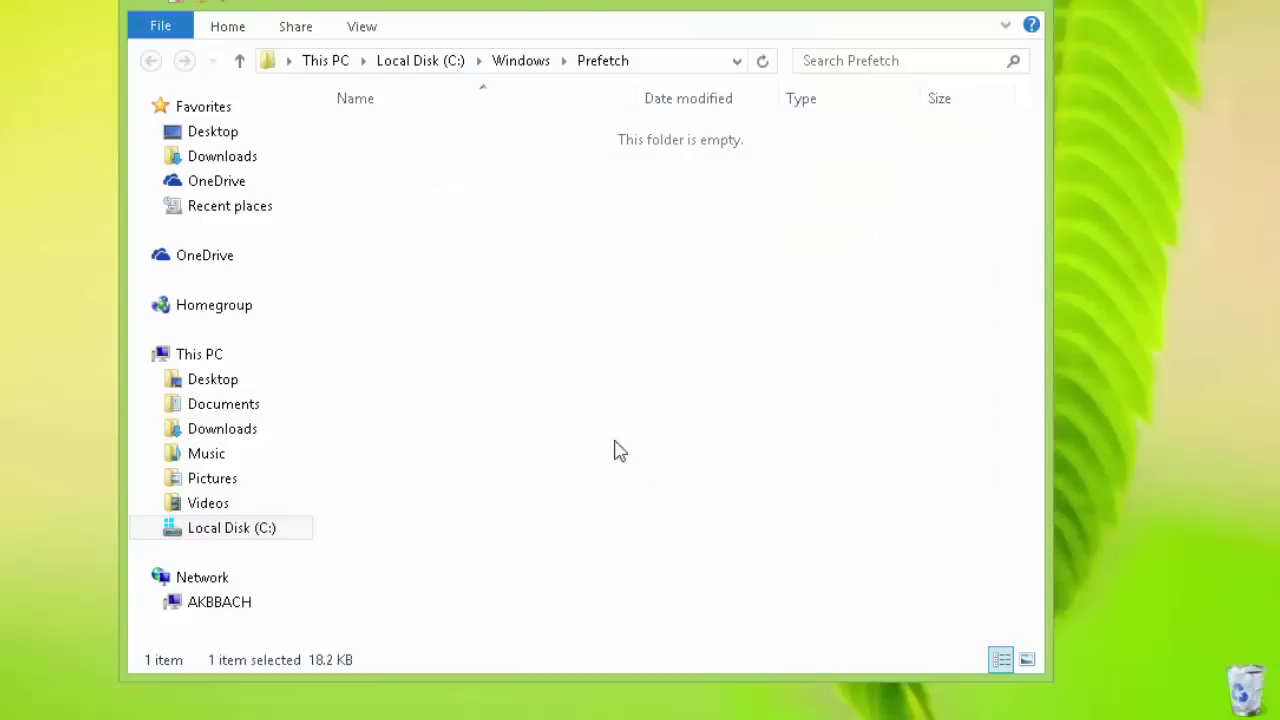
click(1010, 3)
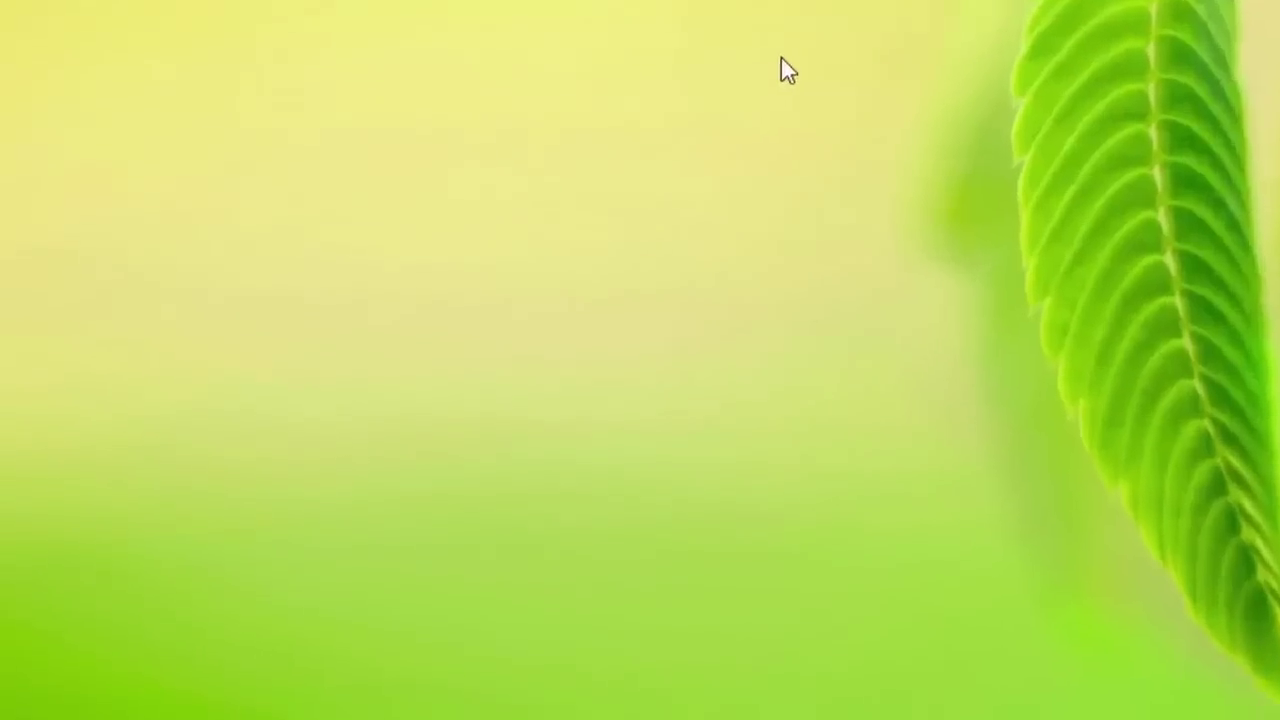
Open the Windows Recent folder by running the command recent
key(super+r)
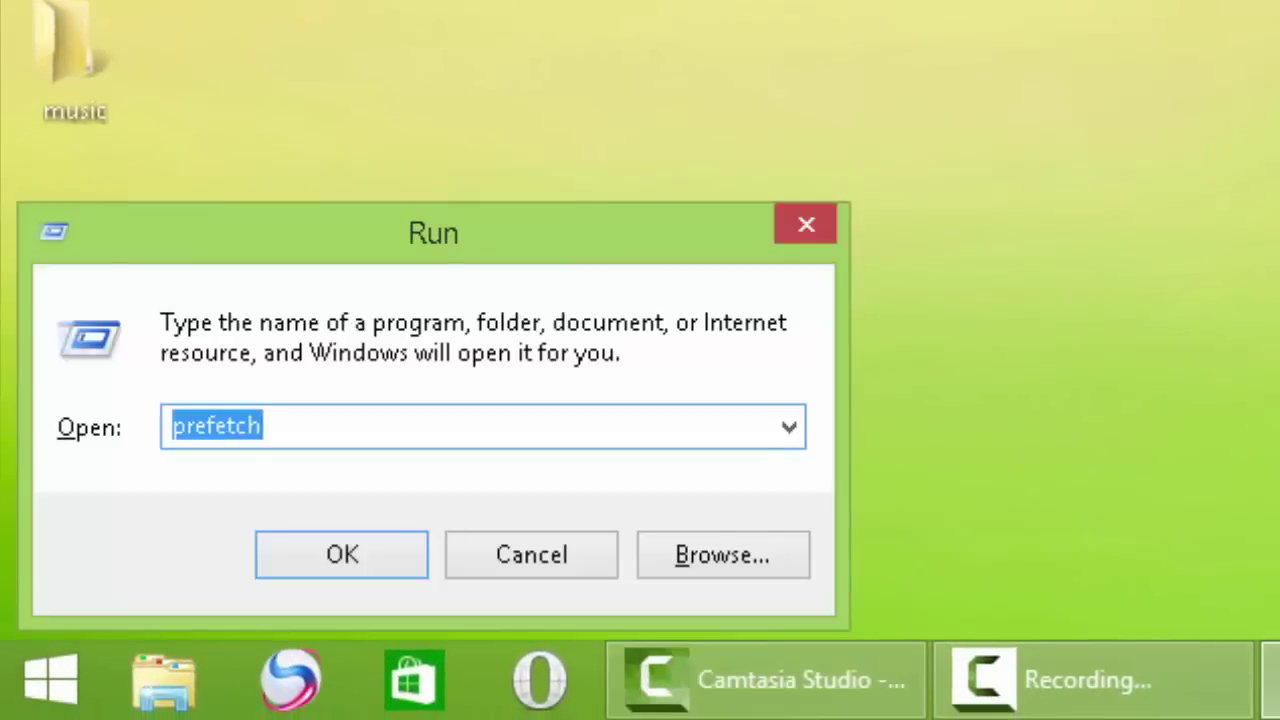
text(re)
key(Down)
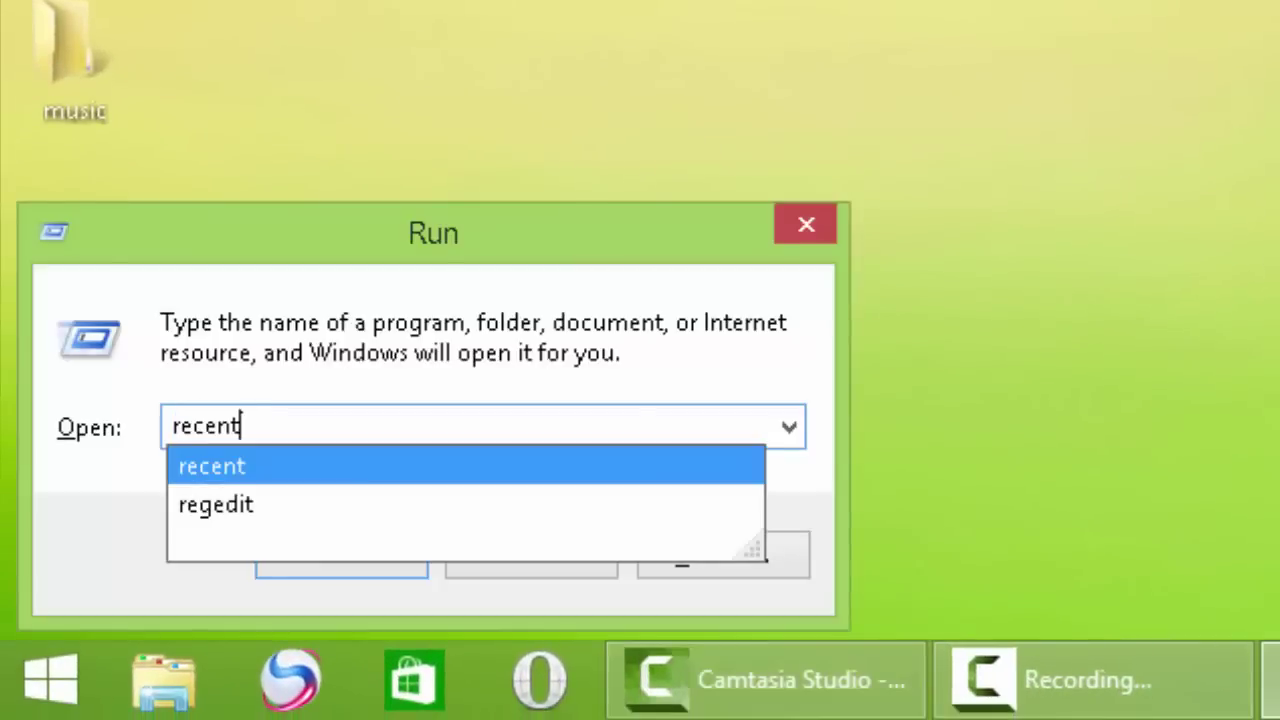
key(Return)
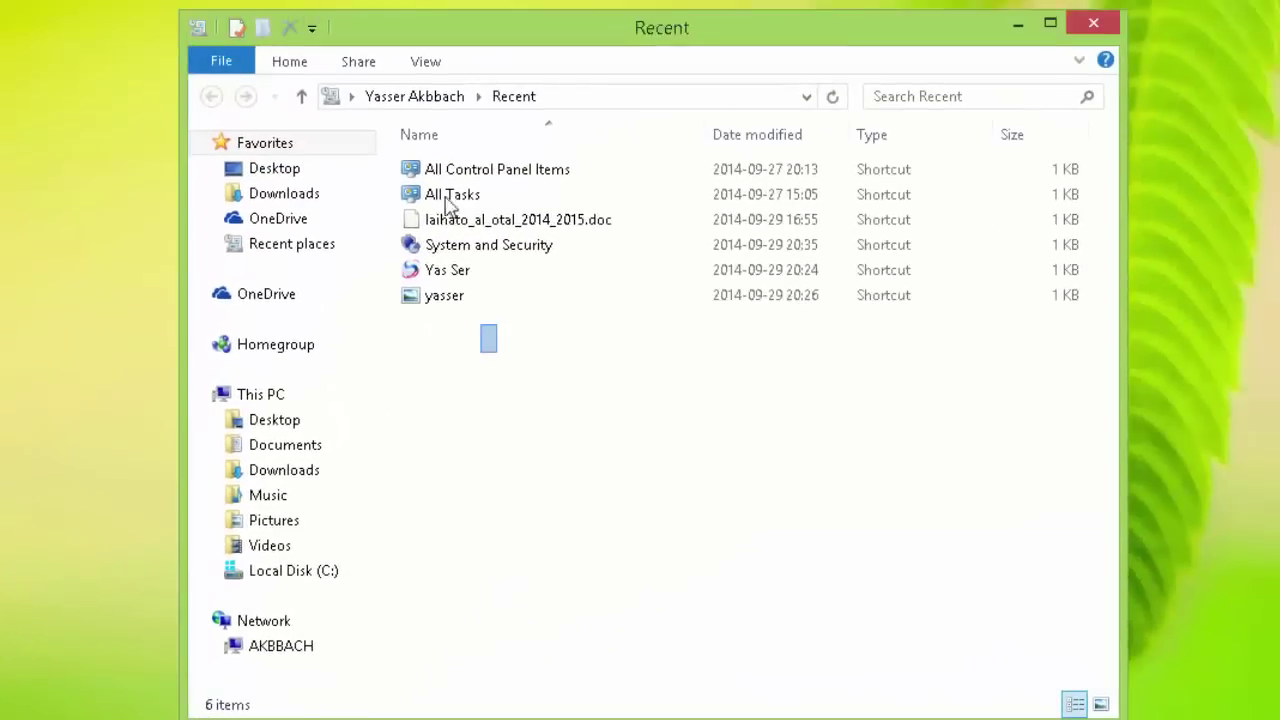
Delete all shortcuts in the Recent folder and close the window
key(ctrl+a)
right_click(465, 178)
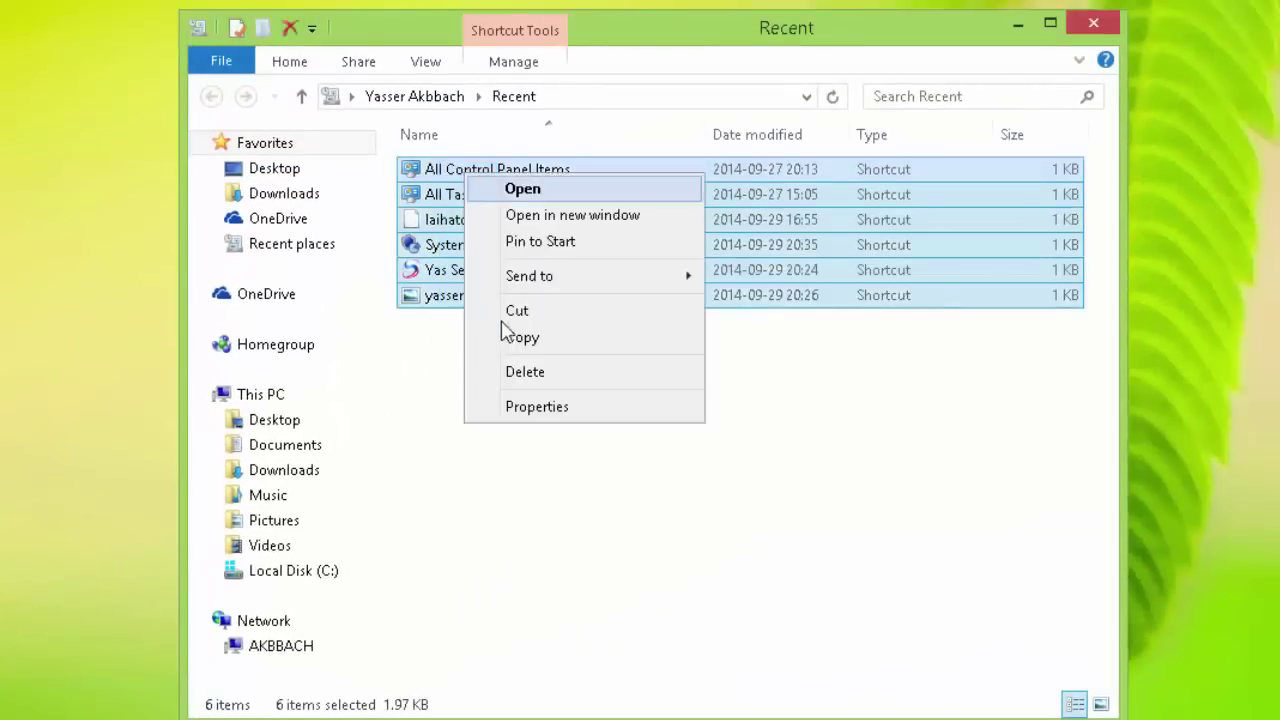
click(537, 371)
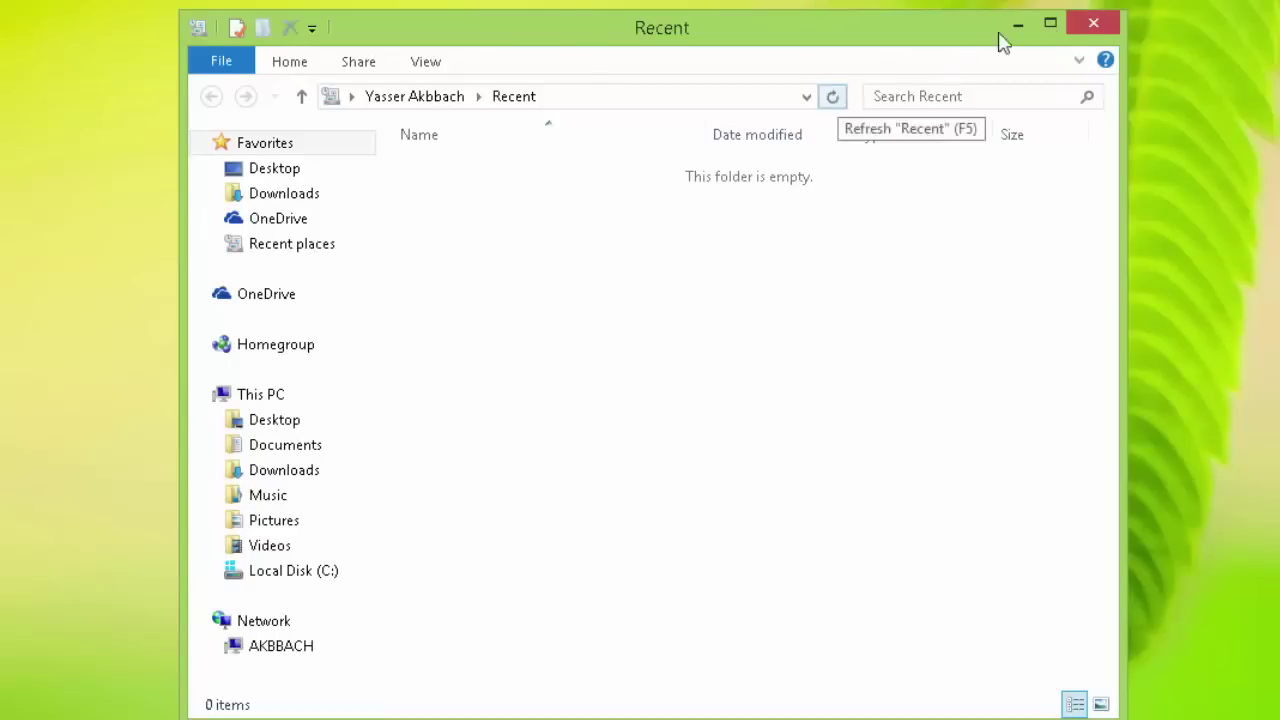
click(1094, 22)
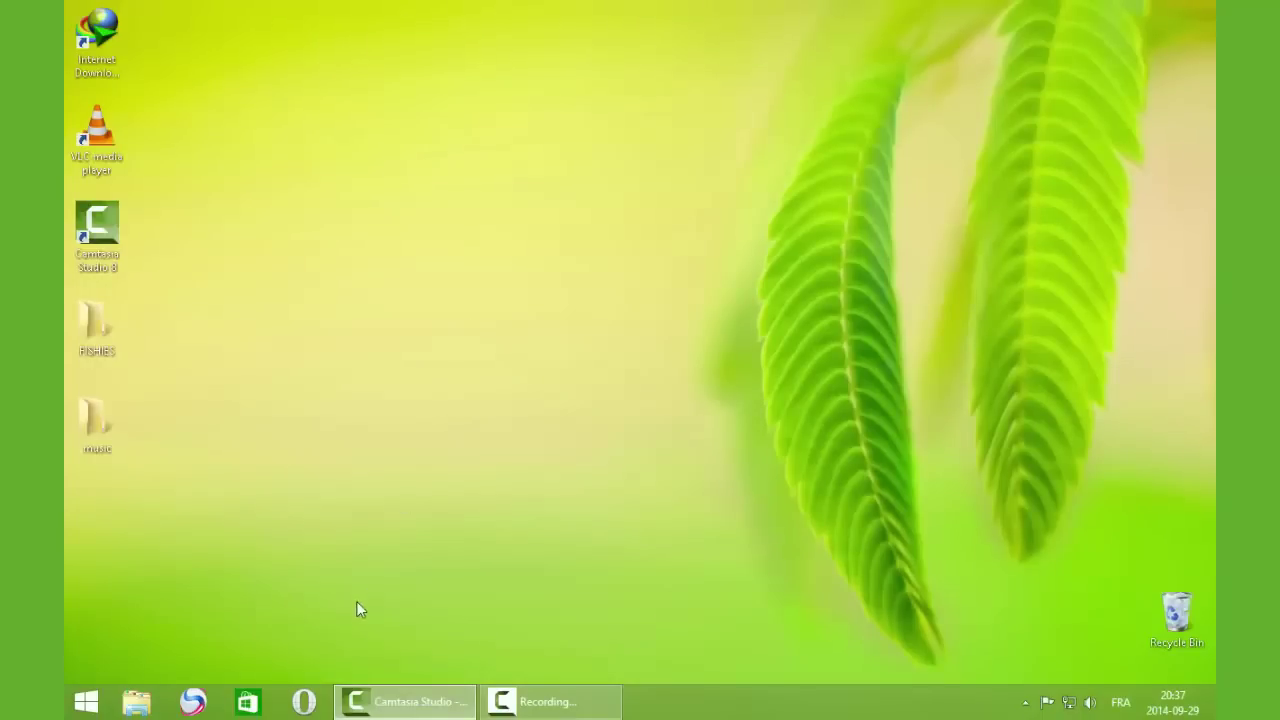
Open the properties of Local Disk (C:) from This PC and start Disk Cleanup for the drive
click(145, 705)
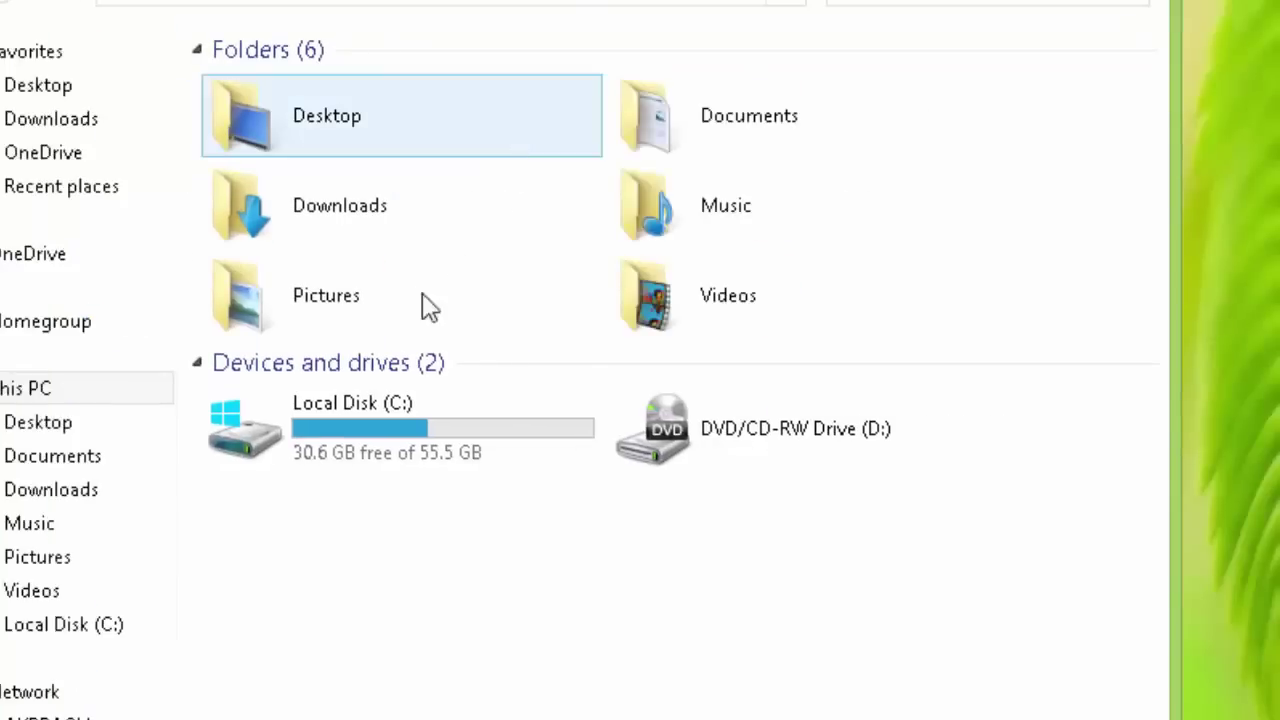
right_click(327, 414)
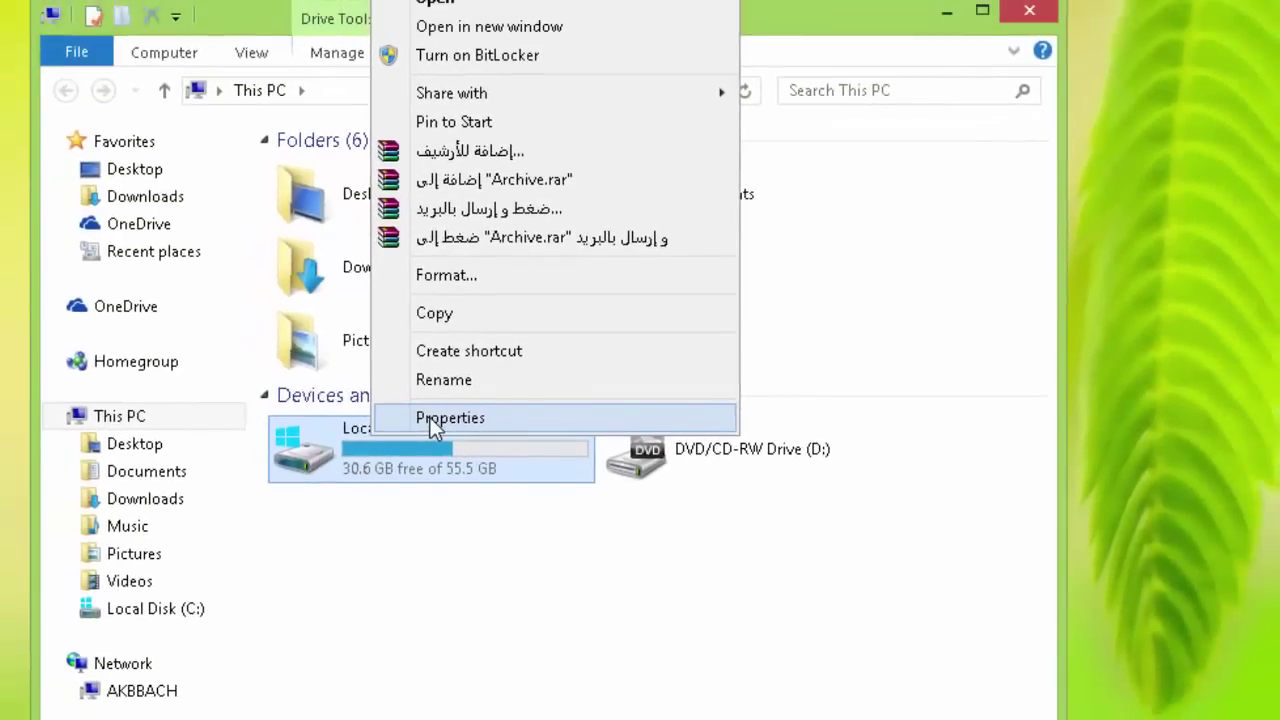
click(400, 390)
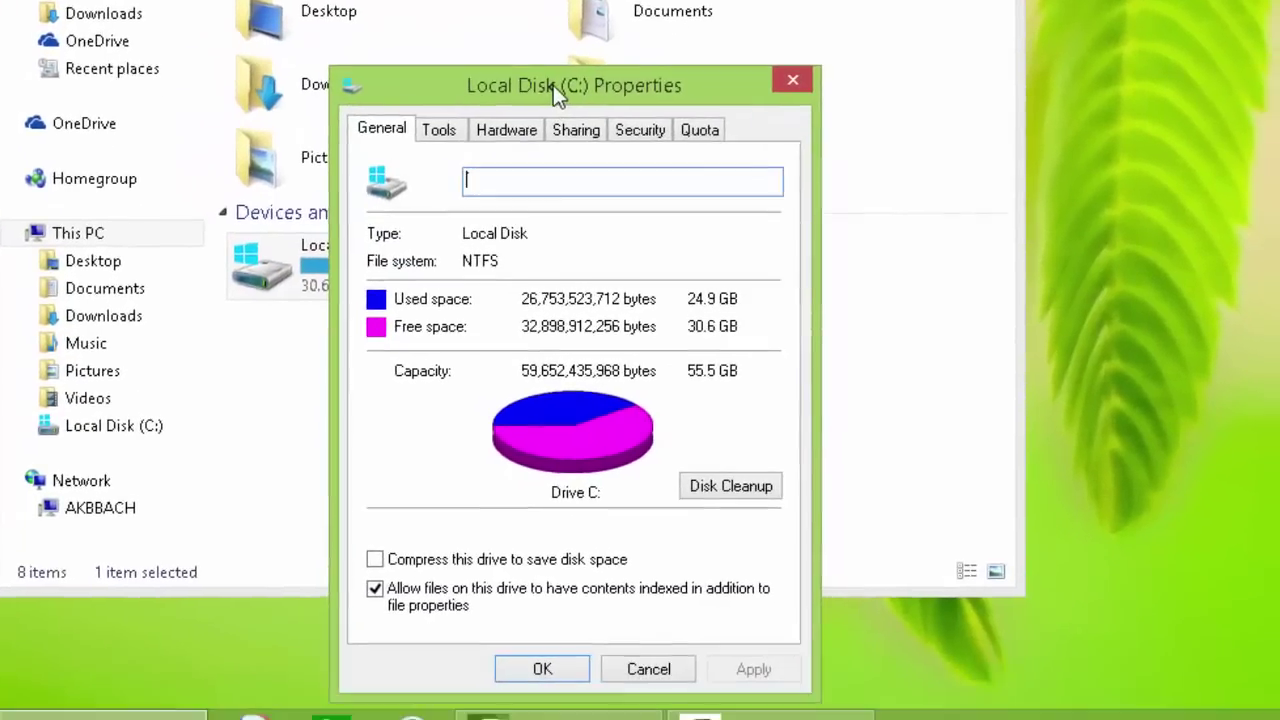
drag(553, 85, 430, 0)
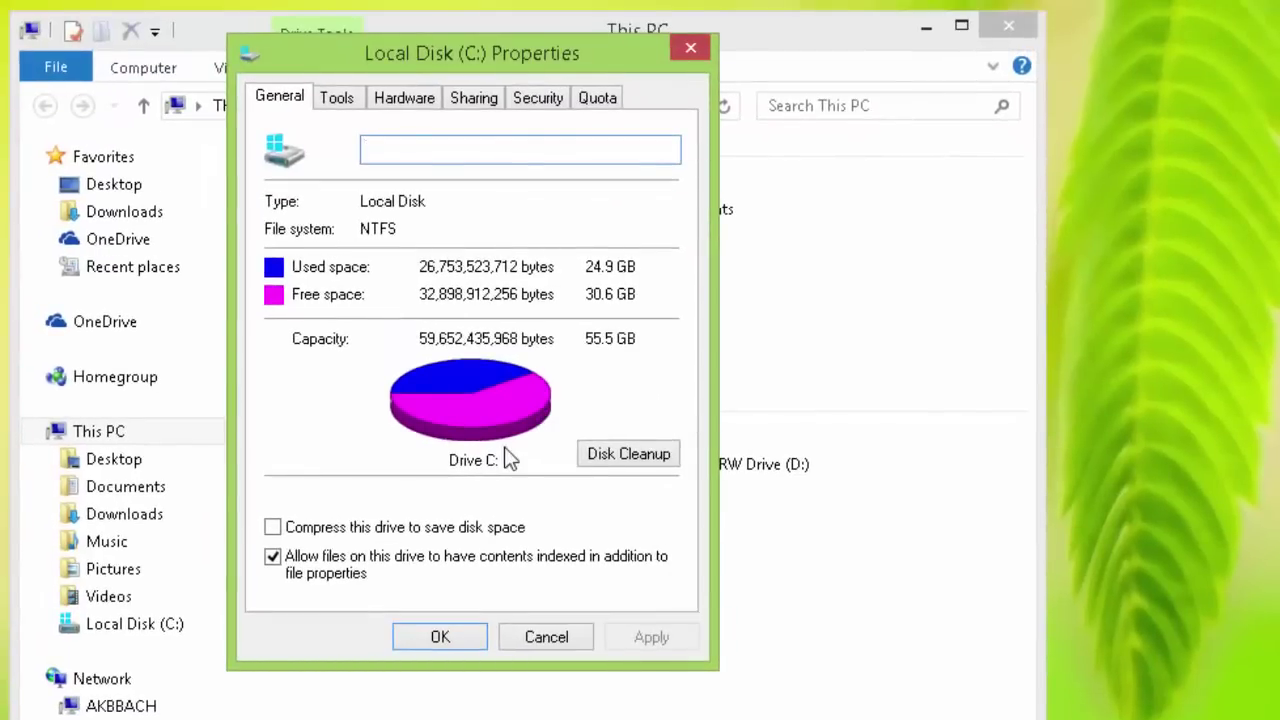
click(645, 458)
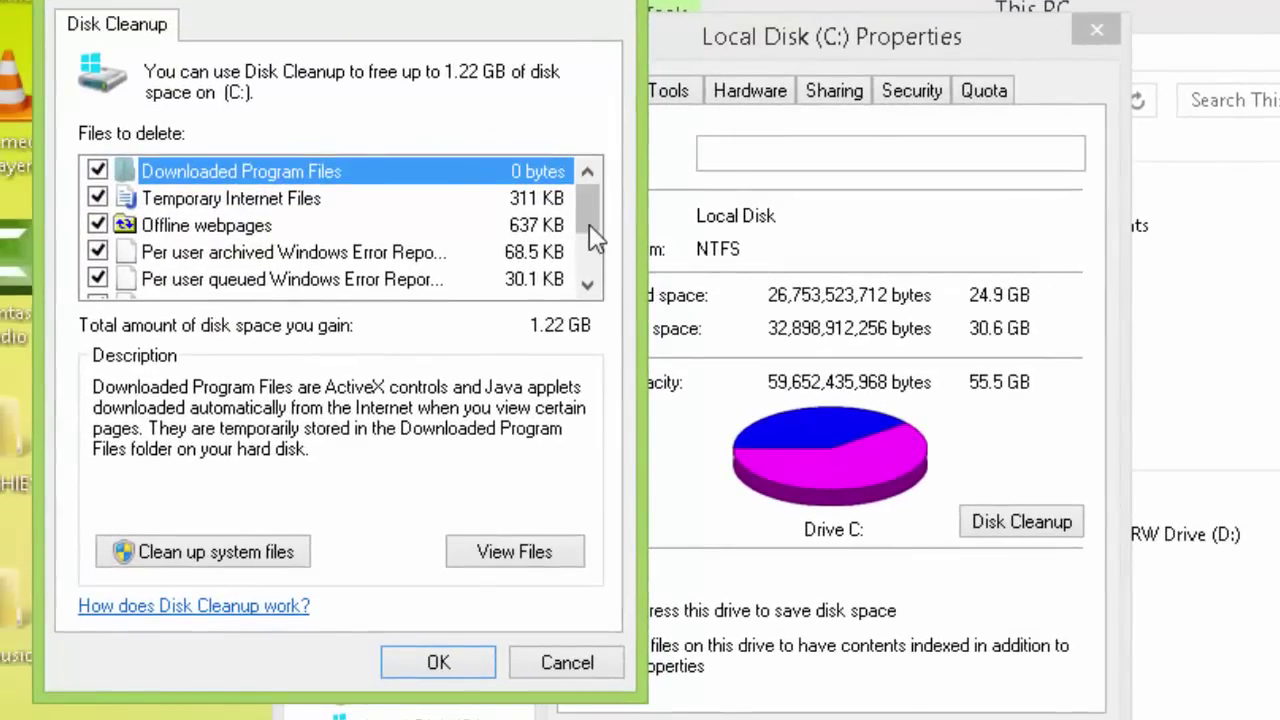
Review the Disk Cleanup file categories for drive C: and rescan the drive with system files included
click(587, 284)
click(587, 284)
click(587, 284)
click(587, 284)
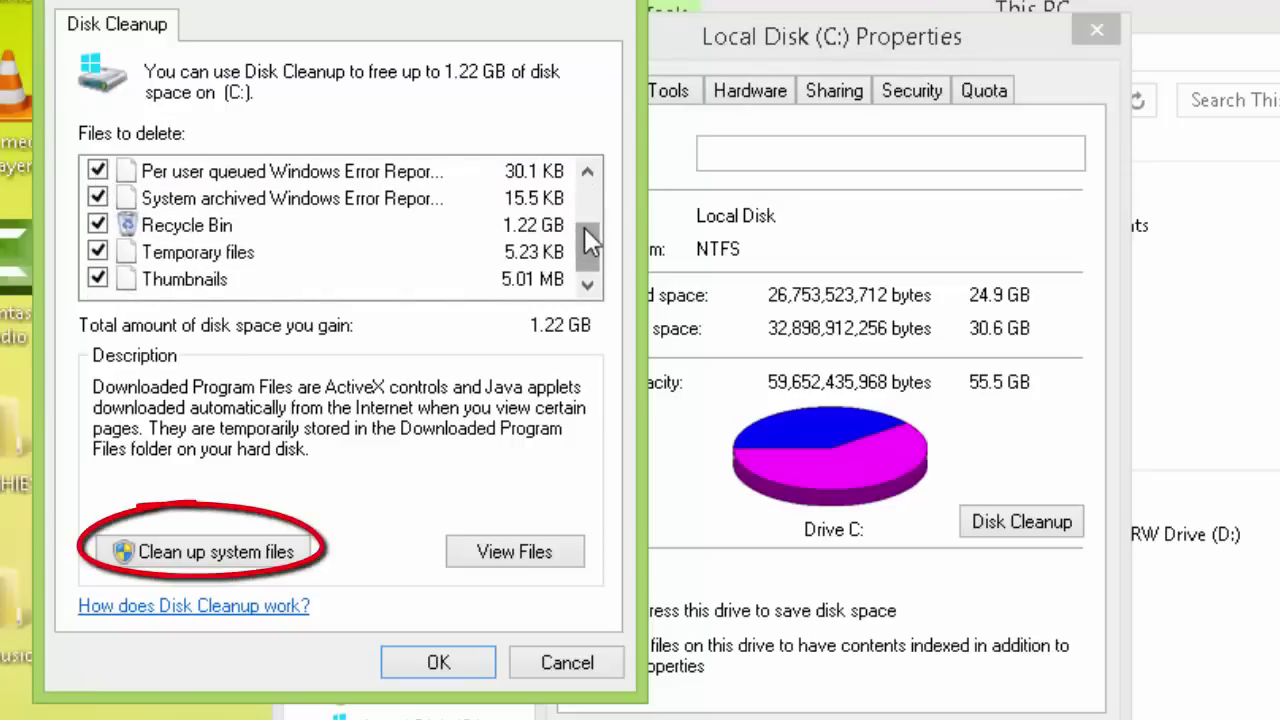
drag(587, 240, 590, 272)
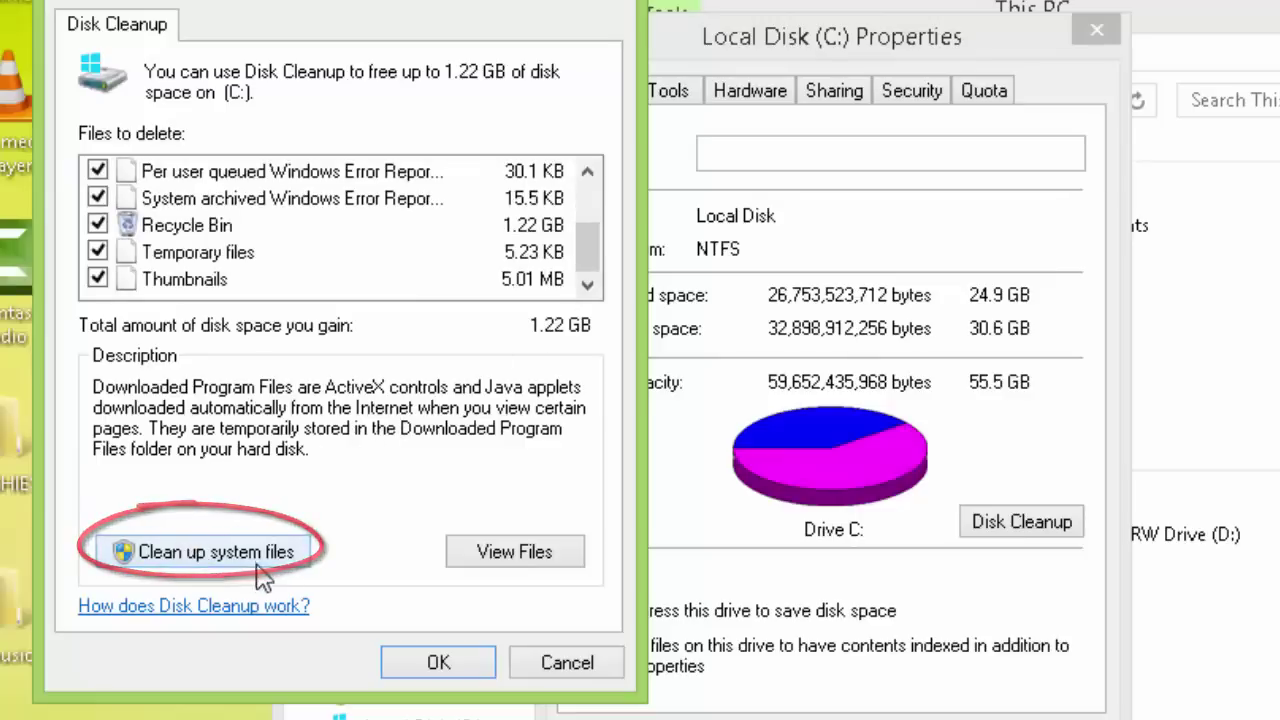
click(205, 555)
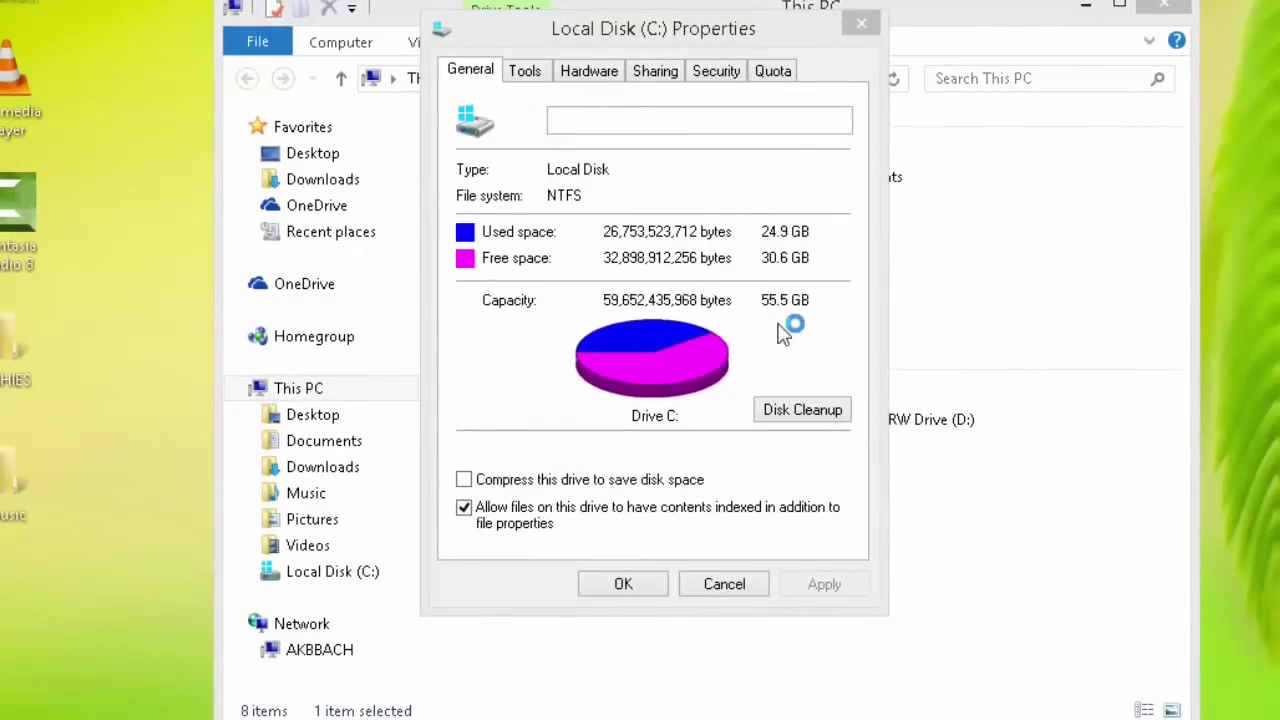
click(790, 412)
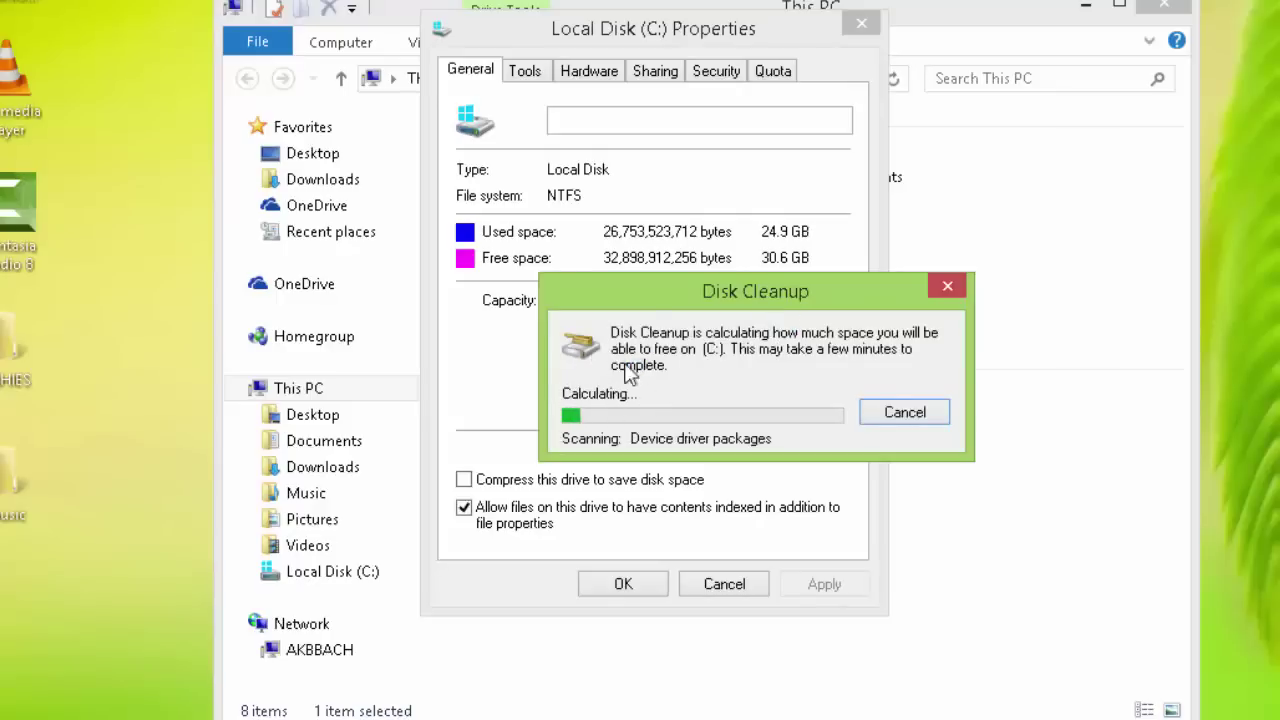
key(F10)
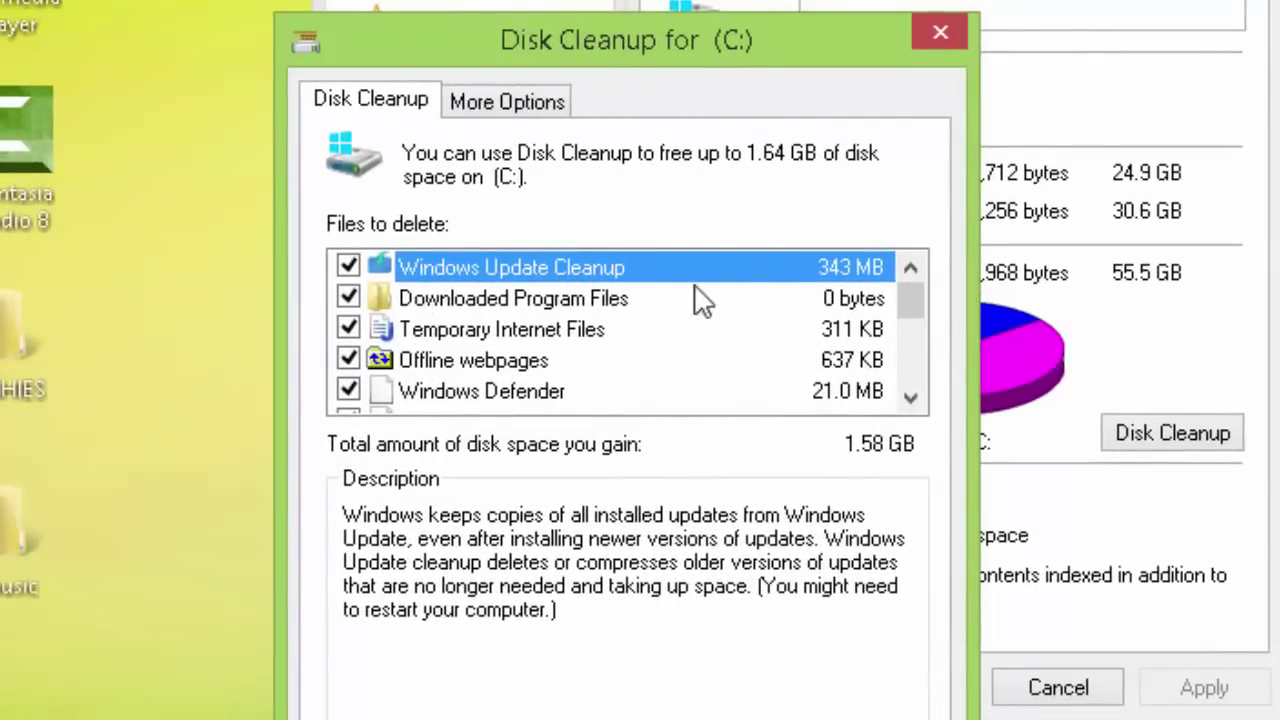
Include the System queued Windows Error Reporting files in the list of files to delete
click(912, 400)
click(912, 400)
click(912, 400)
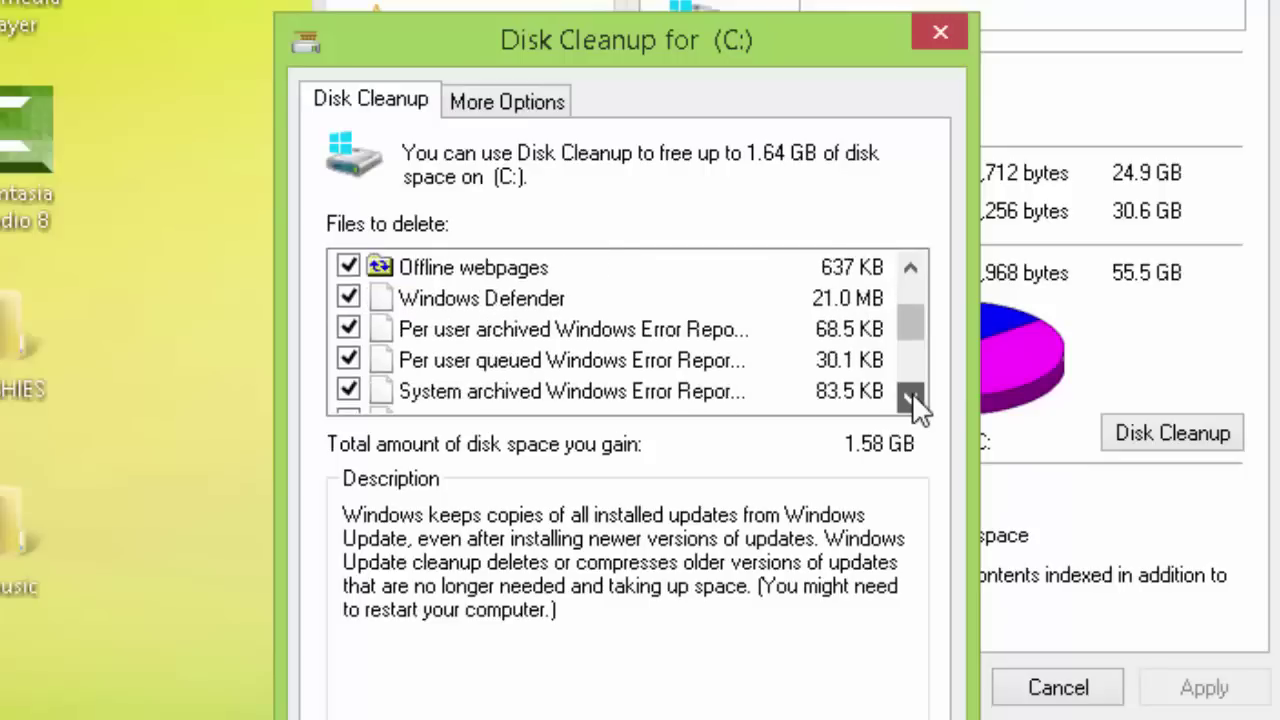
click(912, 400)
click(912, 400)
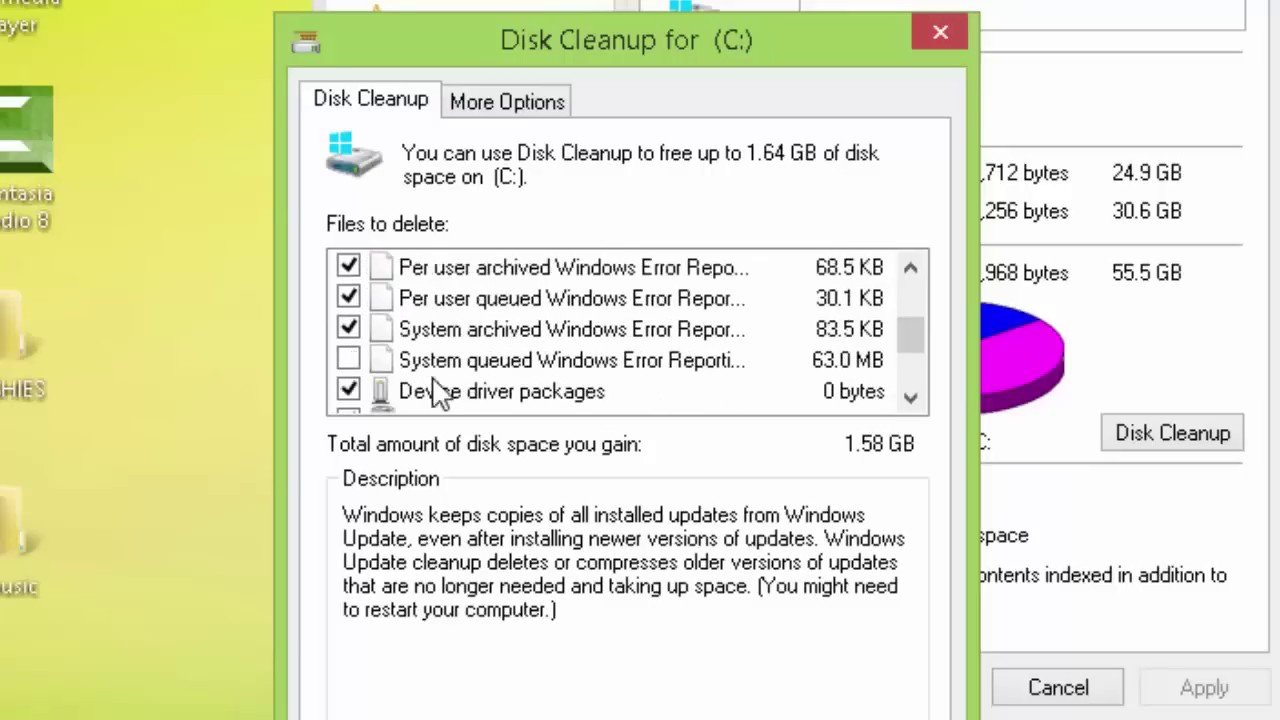
click(348, 360)
Check the remaining categories down to Thumbnails, then run the cleanup and confirm permanent deletion of the selected files
click(910, 398)
click(910, 398)
click(910, 398)
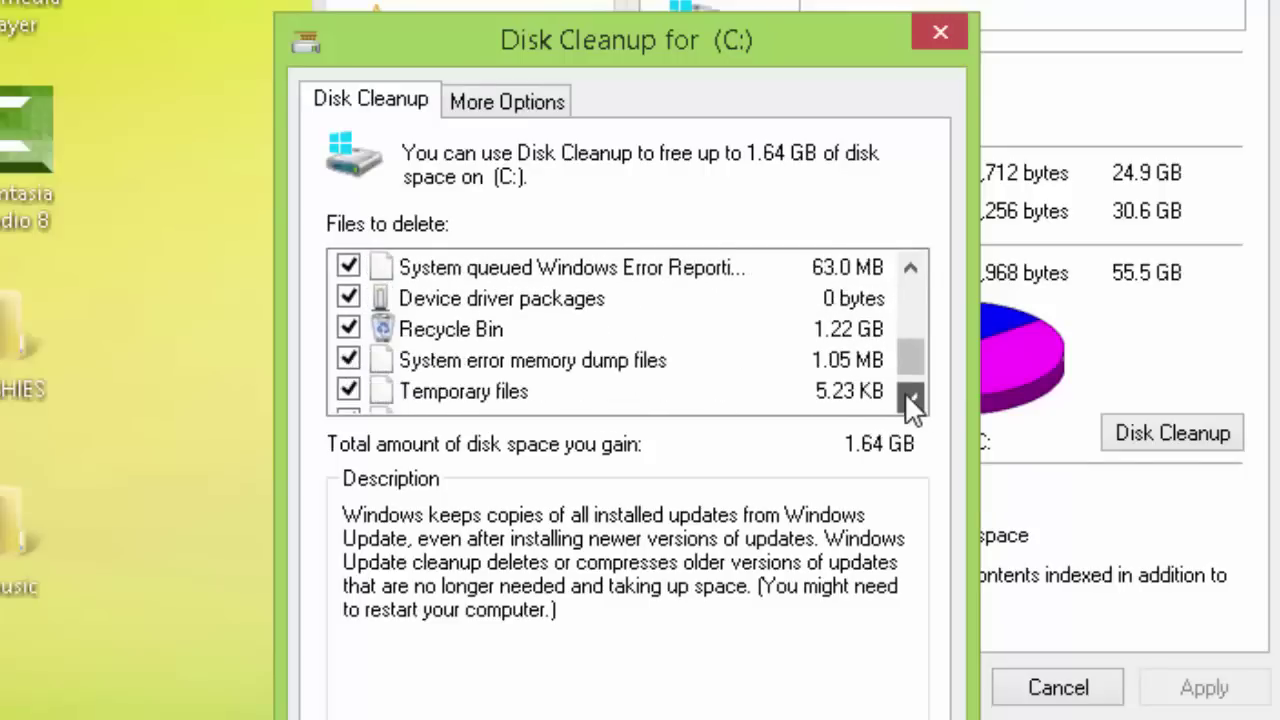
click(910, 398)
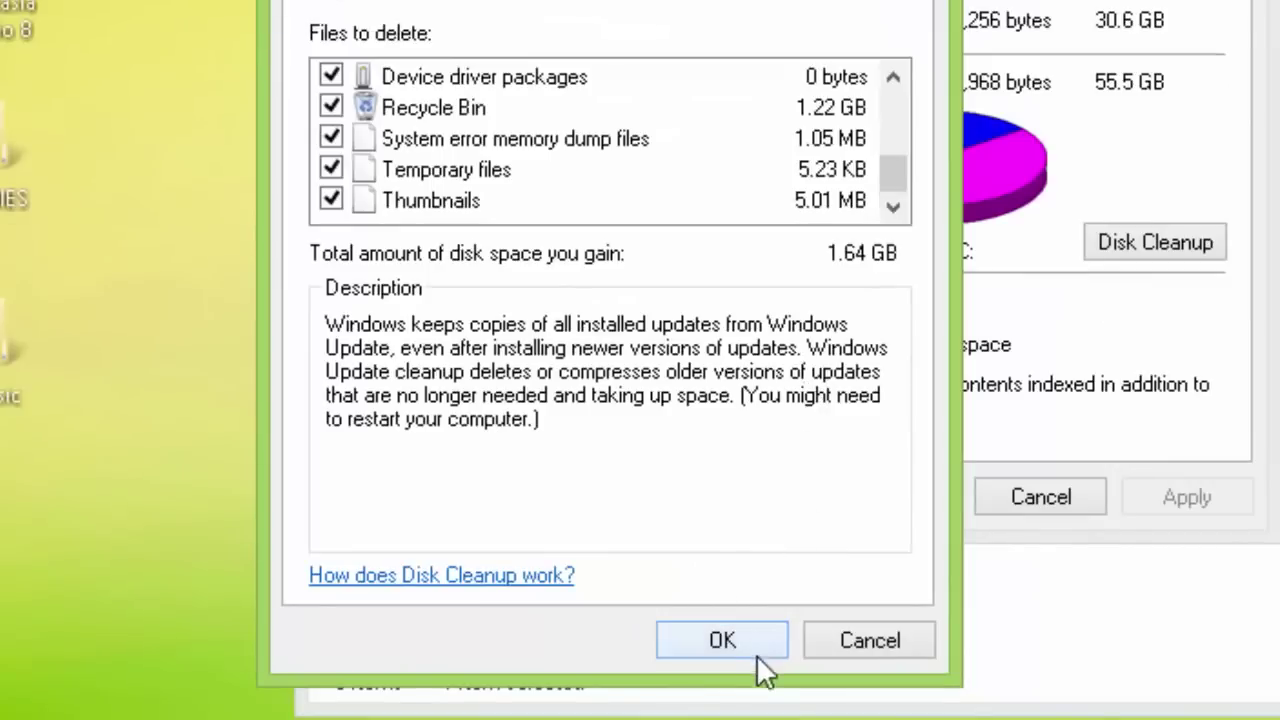
click(722, 641)
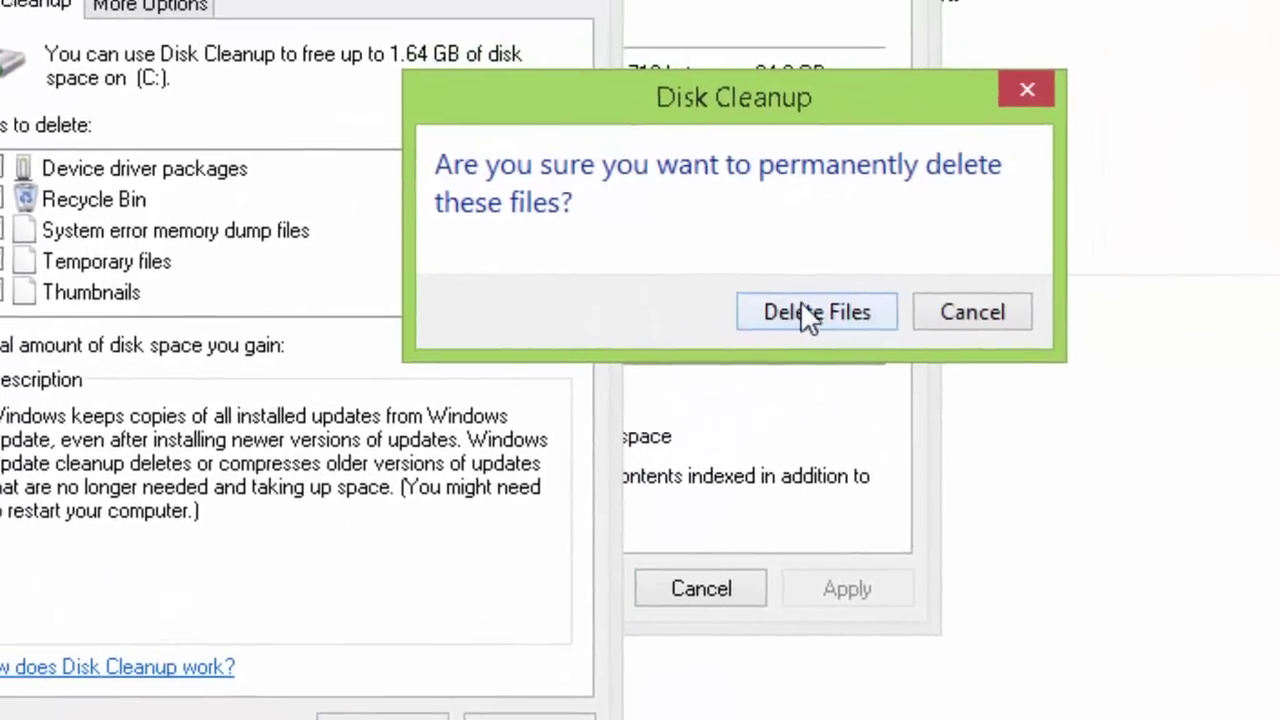
click(815, 325)
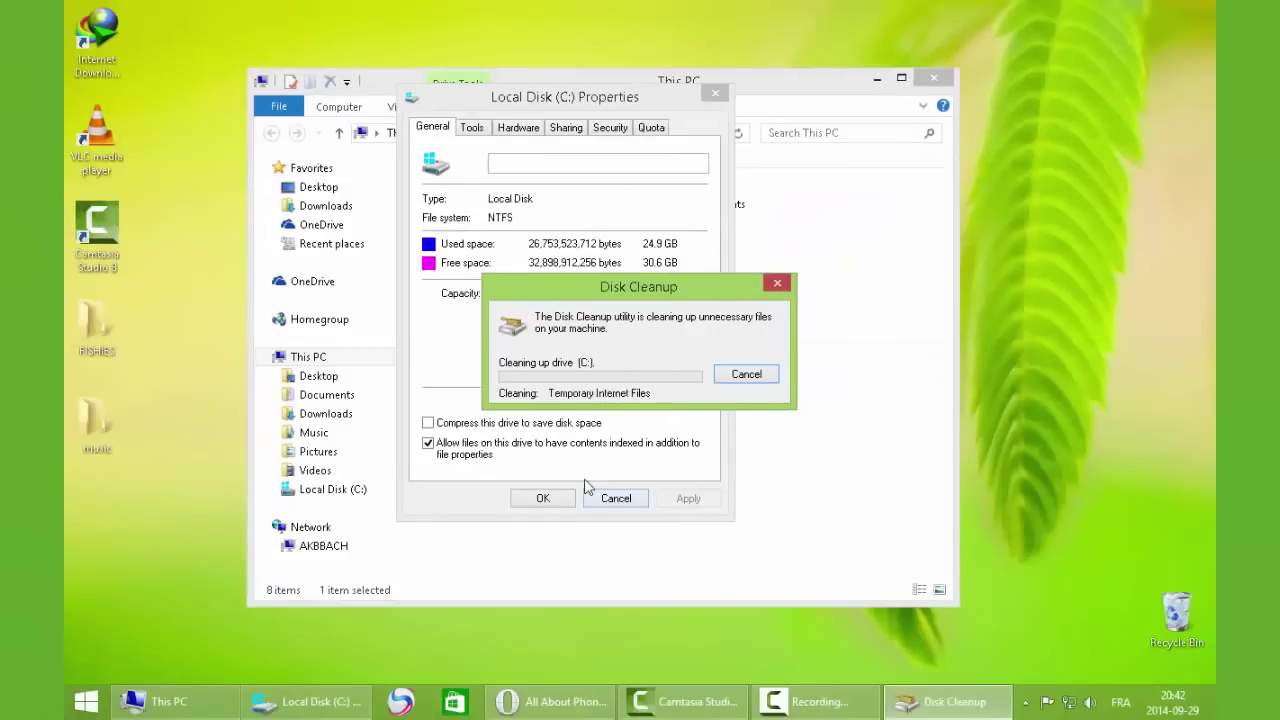
Switch to Opera and view the Liked control on the Facebook page All about the phone and the computer
click(558, 700)
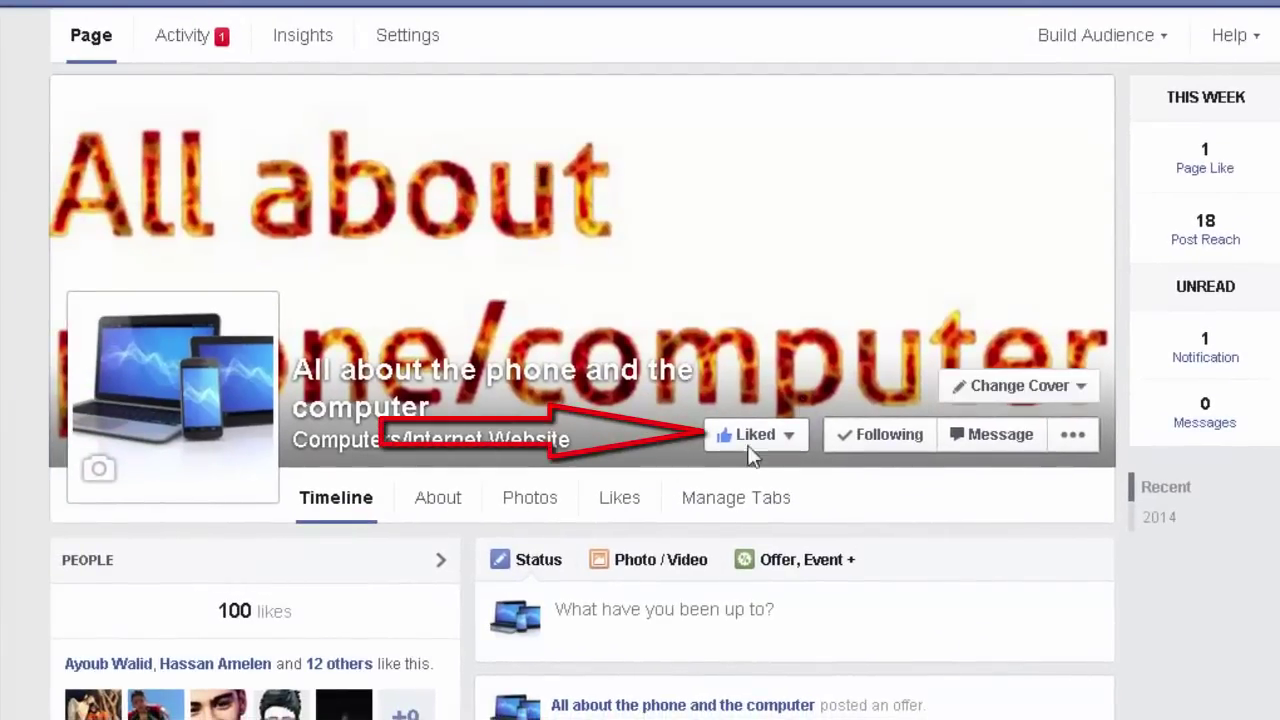
click(790, 434)
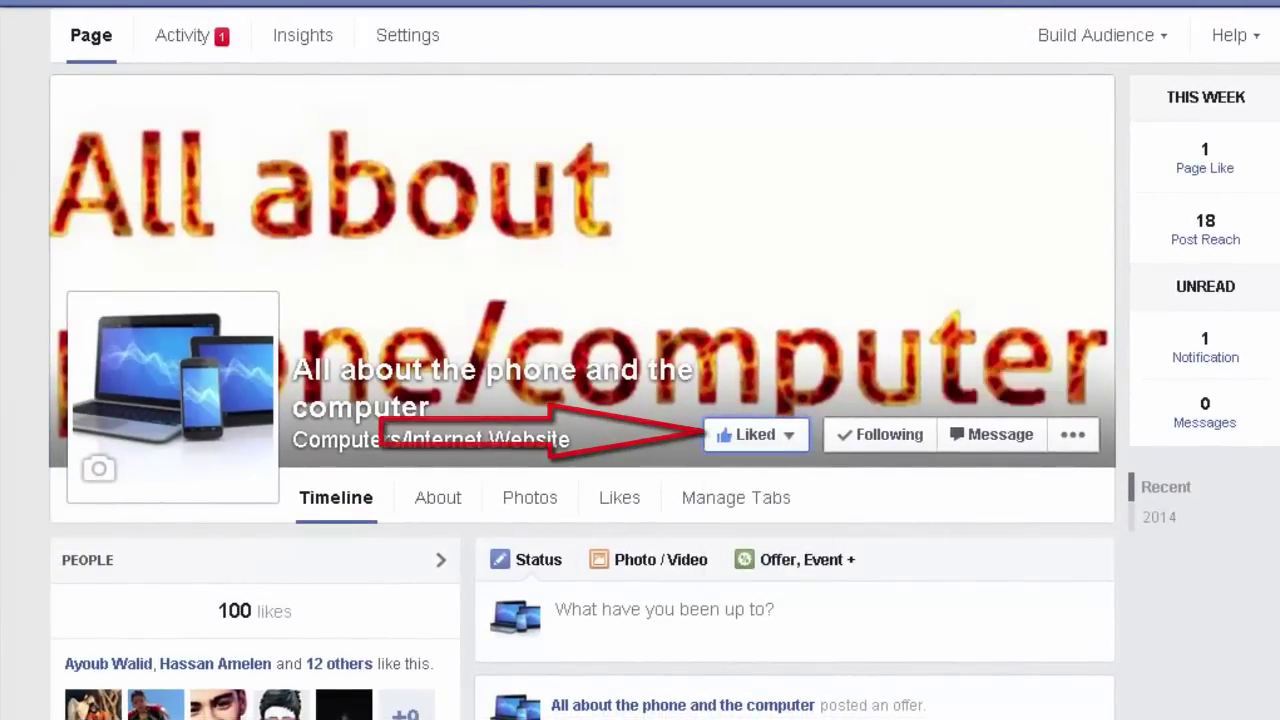